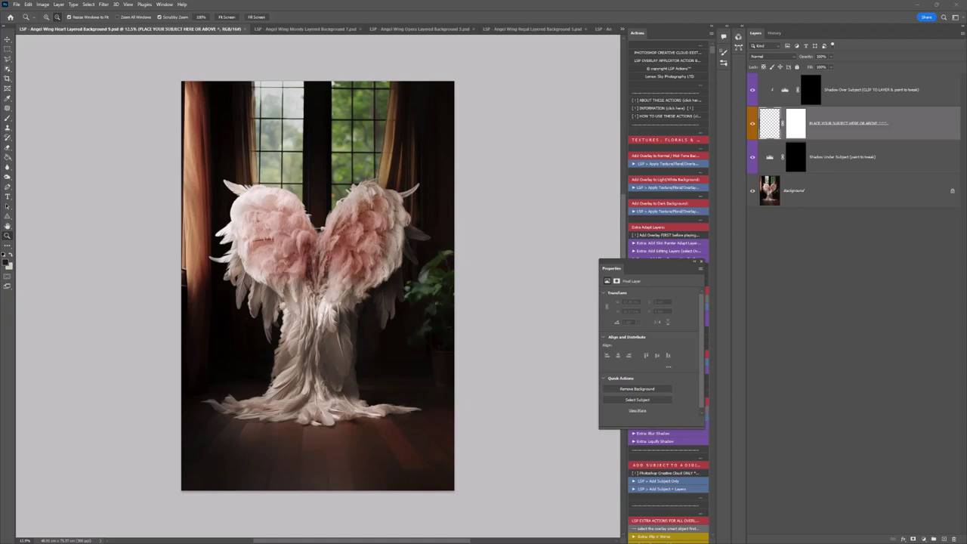
# Step: Examine the heart-shaped angel wing background up close and check its pixel dimensions in Image Size
pyautogui.click(421, 240)
pyautogui.moveTo(421, 240); pyautogui.dragTo(429, 288)
pyautogui.keyDown('alt'); pyautogui.click(306, 308); pyautogui.keyUp('alt')
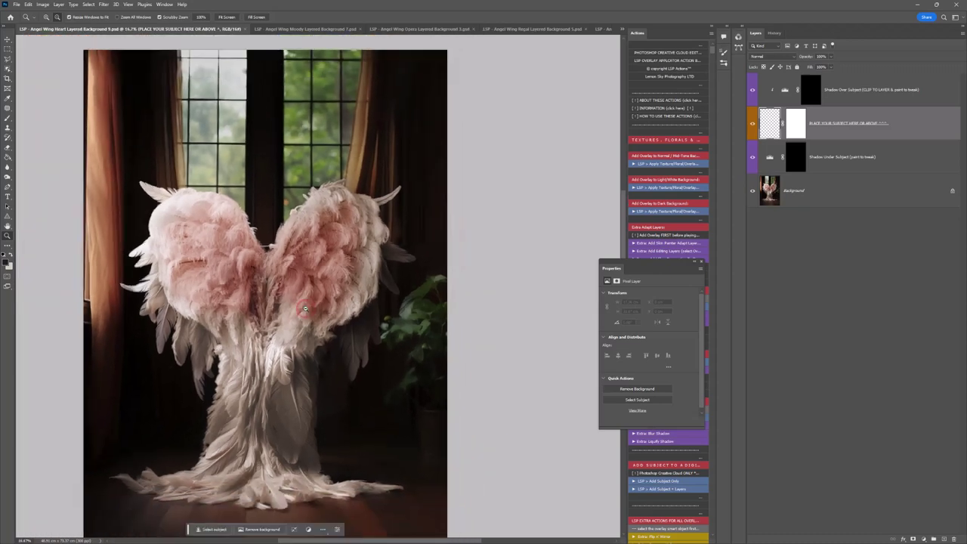
pyautogui.scroll(-2, 303, 307)
pyautogui.scroll(3, 335, 207)
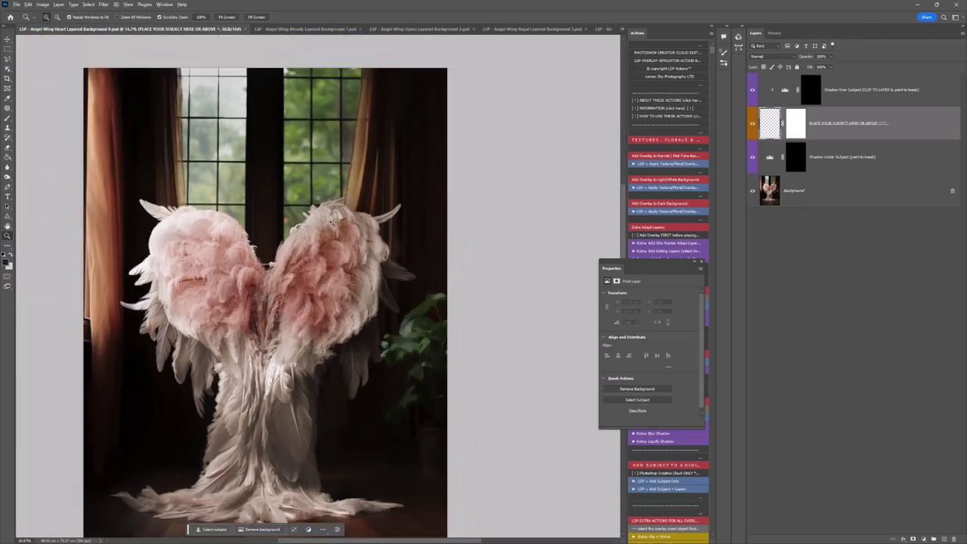
pyautogui.moveTo(346, 178)
pyautogui.mouseDown()
pyautogui.moveTo(370, 179)
pyautogui.moveTo(337, 172)
pyautogui.moveTo(352, 164)
pyautogui.mouseUp()
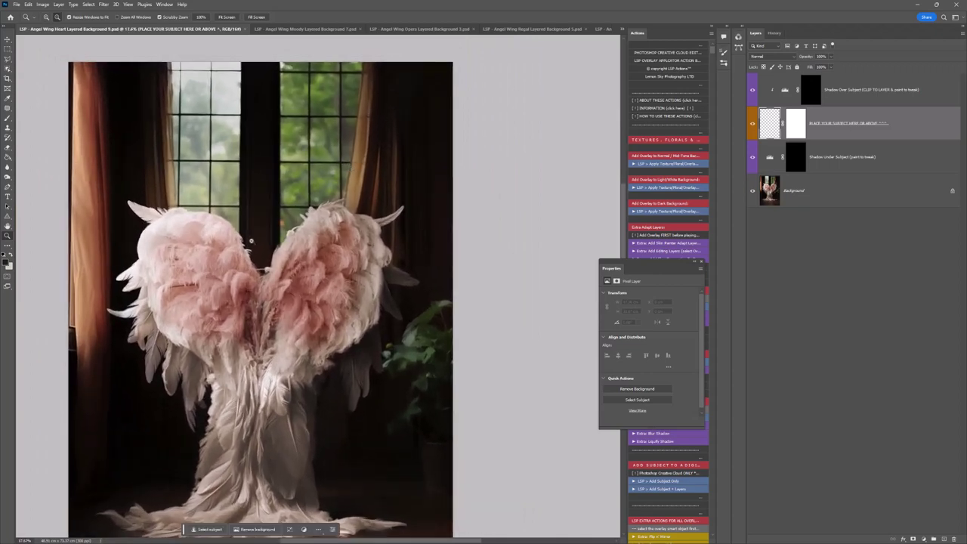
pyautogui.scroll(-3, 252, 241)
pyautogui.scroll(2, 299, 285)
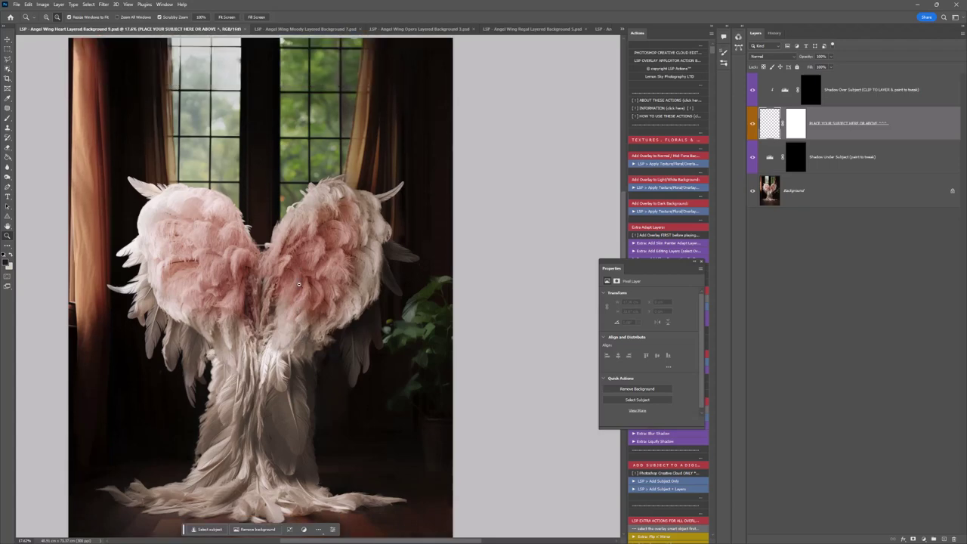
pyautogui.scroll(5, 299, 285)
pyautogui.scroll(-7, 299, 285)
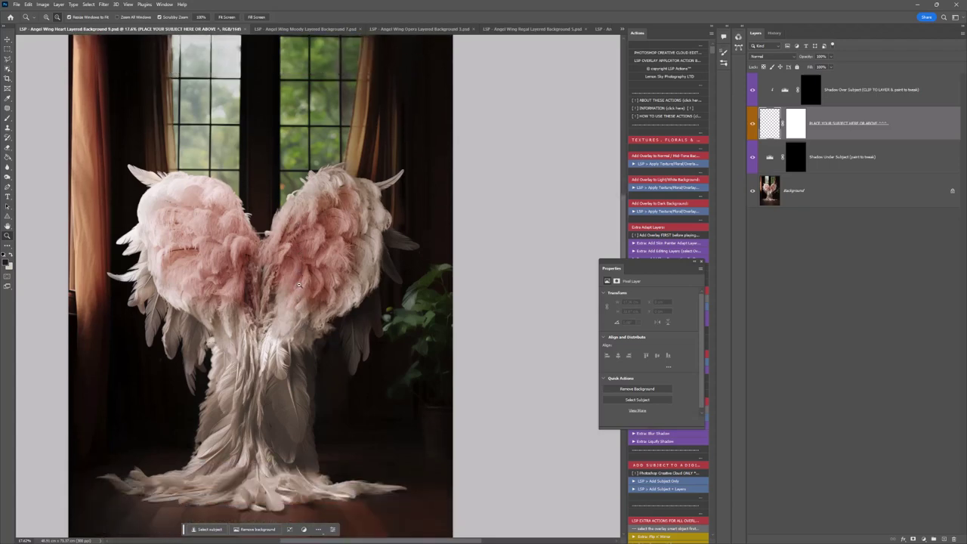
pyautogui.moveTo(129, 334); pyautogui.dragTo(131, 335)
pyautogui.scroll(1, 131, 335)
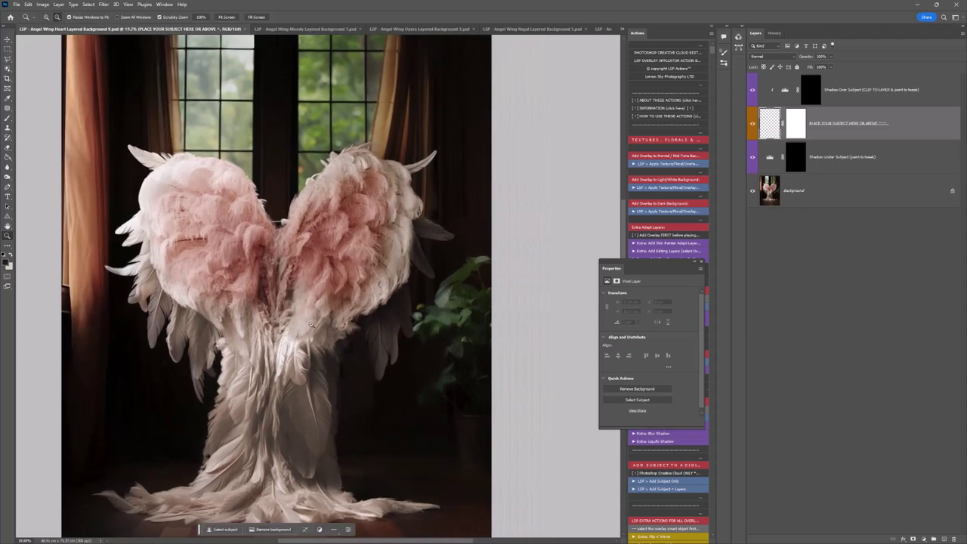
pyautogui.hotkey('ctrl', 'alt', 'i')
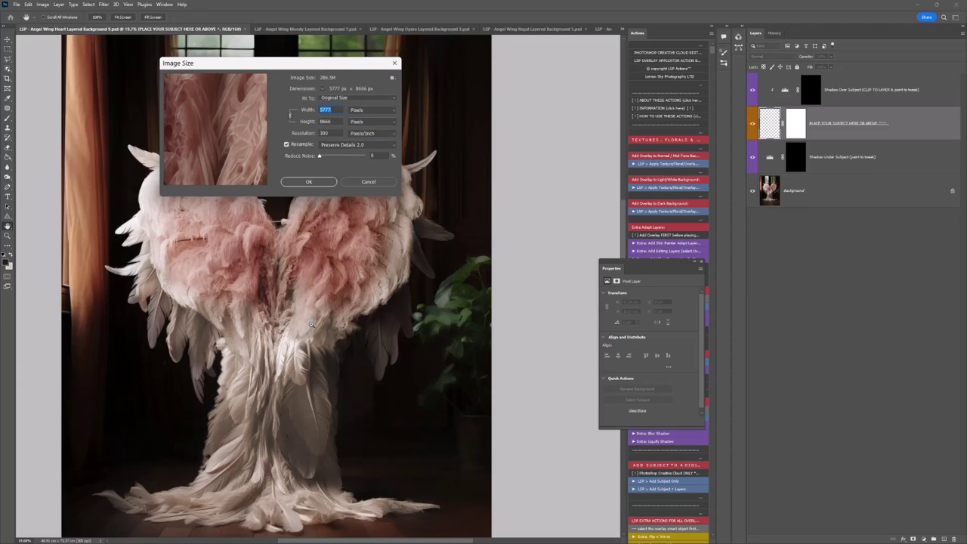
pyautogui.press('Escape')
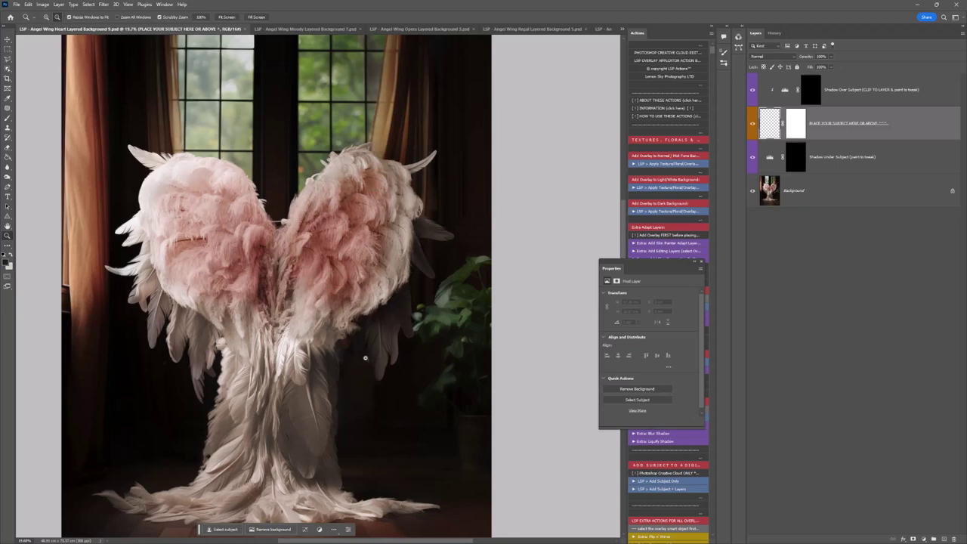
# Step: Close the floating Properties panel
pyautogui.scroll(-5, 365, 358)
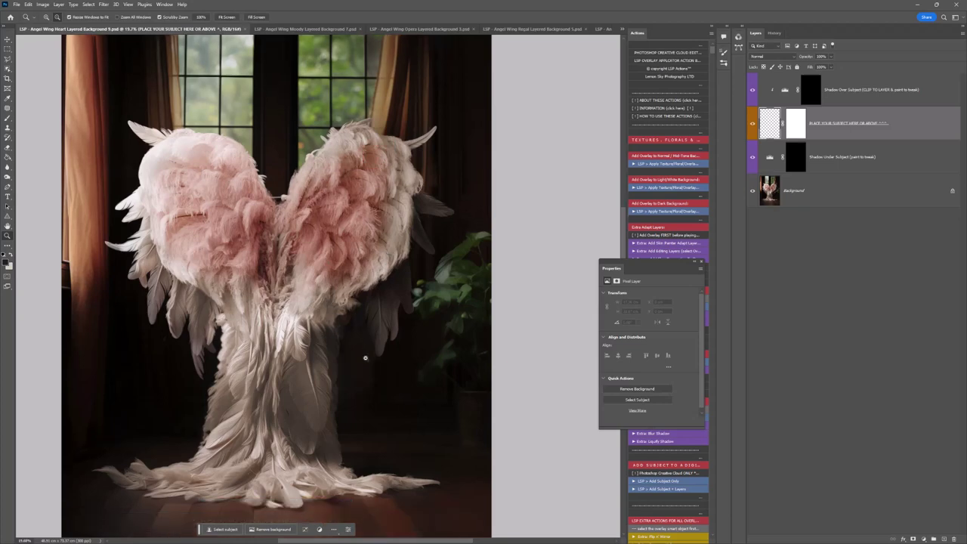
pyautogui.scroll(5, 365, 358)
pyautogui.scroll(1, 365, 358)
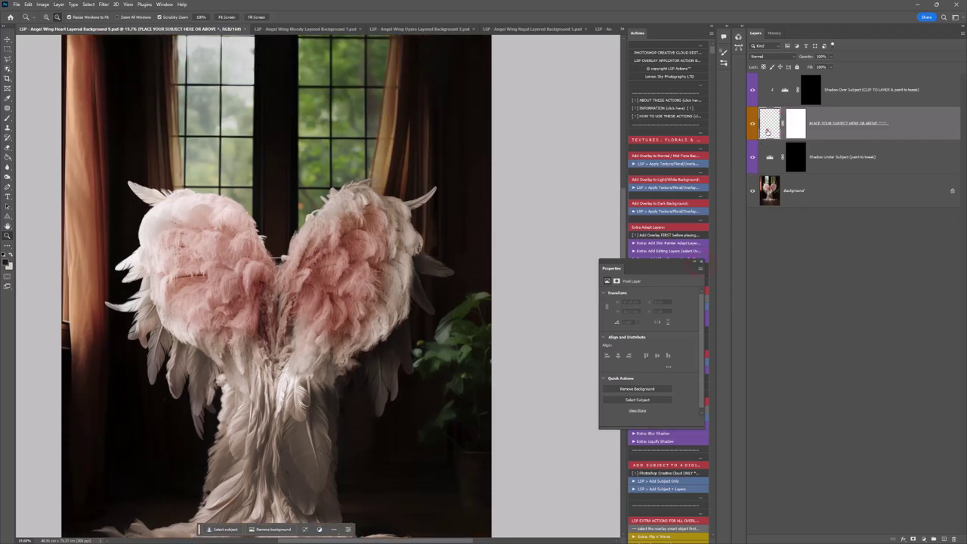
pyautogui.click(701, 262)
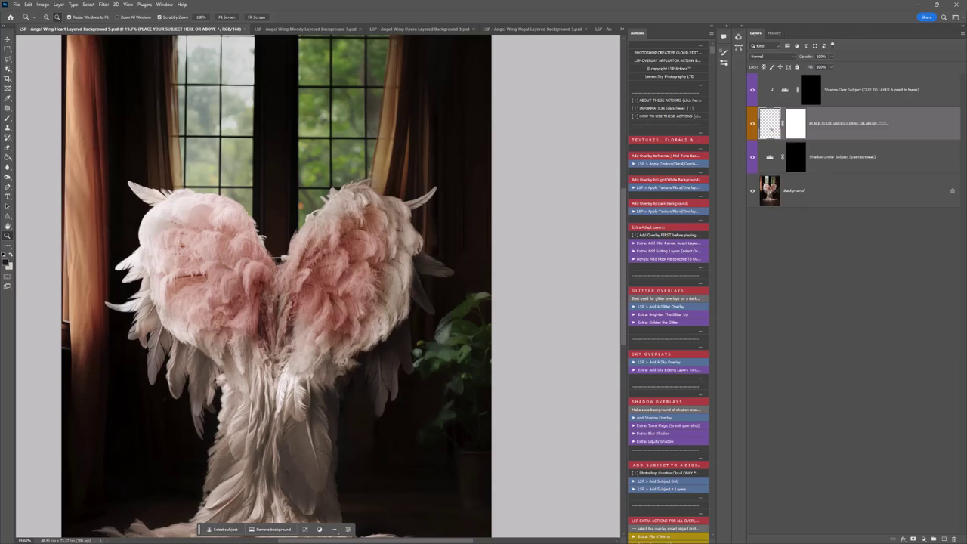
pyautogui.hotkey('alt', 'Tab')
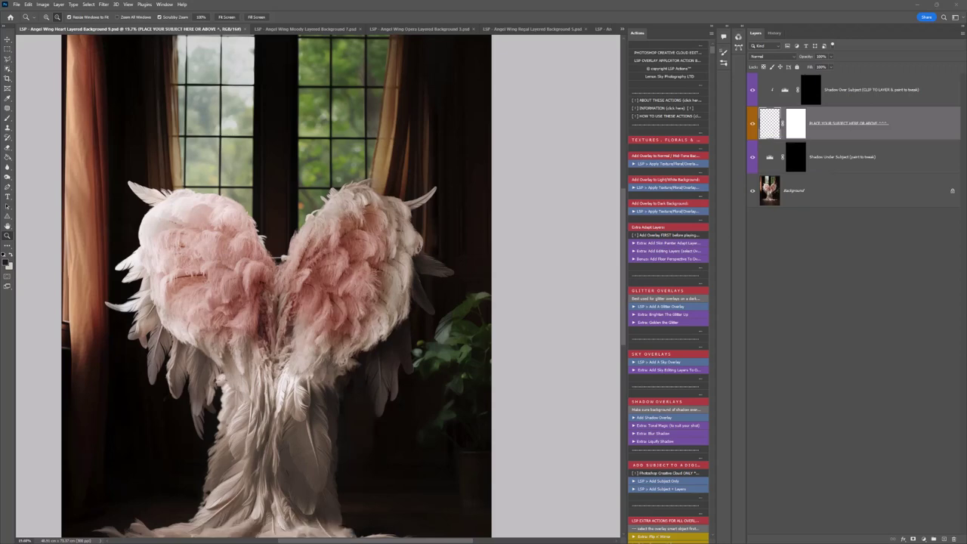
# Step: Try painting shadow with a white brush on the Shadow Under Subject layer's mask around the wings
pyautogui.click(793, 162)
pyautogui.click(812, 99)
pyautogui.click(789, 158)
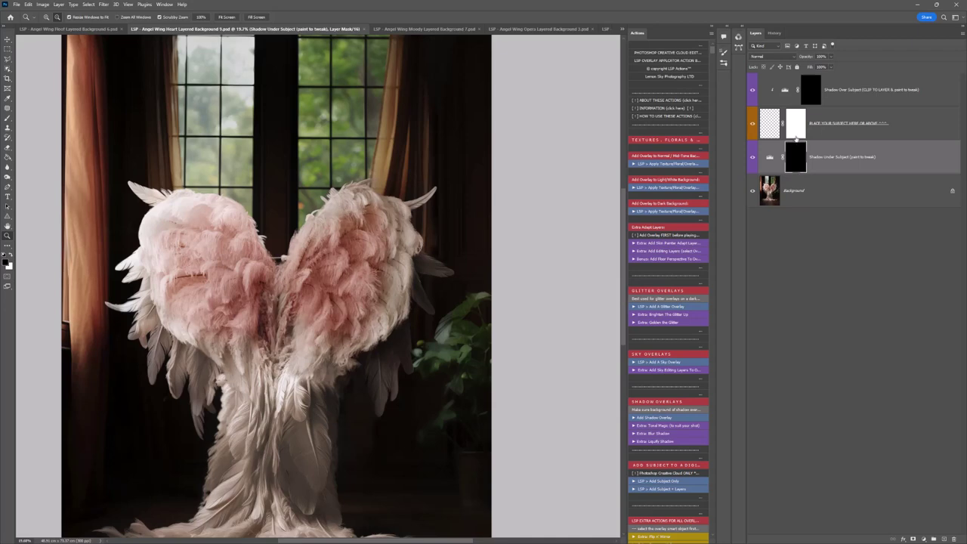
pyautogui.click(795, 135)
pyautogui.click(797, 156)
pyautogui.press('b')
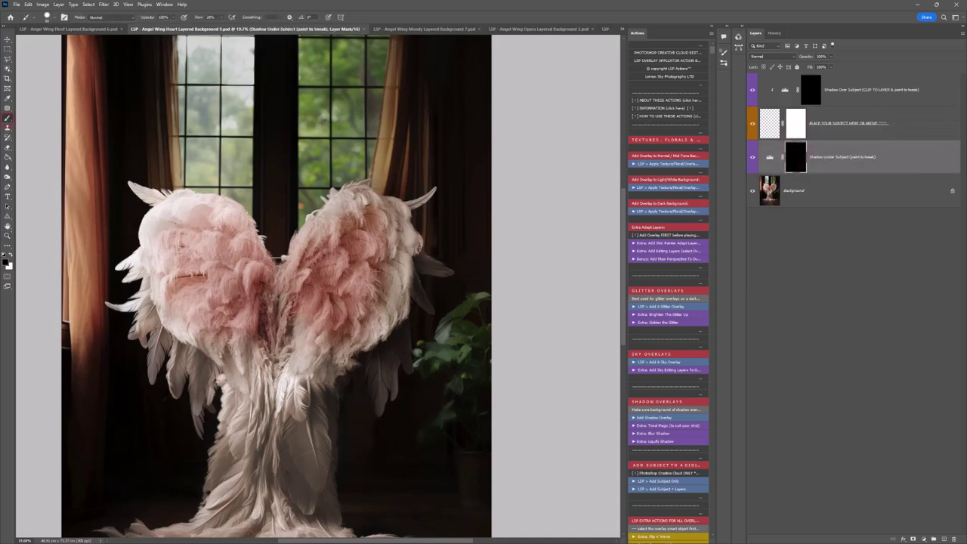
pyautogui.click(11, 256)
pyautogui.rightClick(234, 261)
pyautogui.moveTo(284, 271)
pyautogui.mouseDown()
pyautogui.moveTo(308, 270)
pyautogui.moveTo(308, 289)
pyautogui.mouseUp()
pyautogui.moveTo(368, 285)
pyautogui.mouseDown()
pyautogui.moveTo(352, 340)
pyautogui.moveTo(401, 250)
pyautogui.mouseUp()
pyautogui.hotkey('ctrl', 'z')
# Step: Place the photo _D5A0148.JPG as an embedded object directly above the PLACE YOUR SUBJECT HERE layer
pyautogui.click(765, 126)
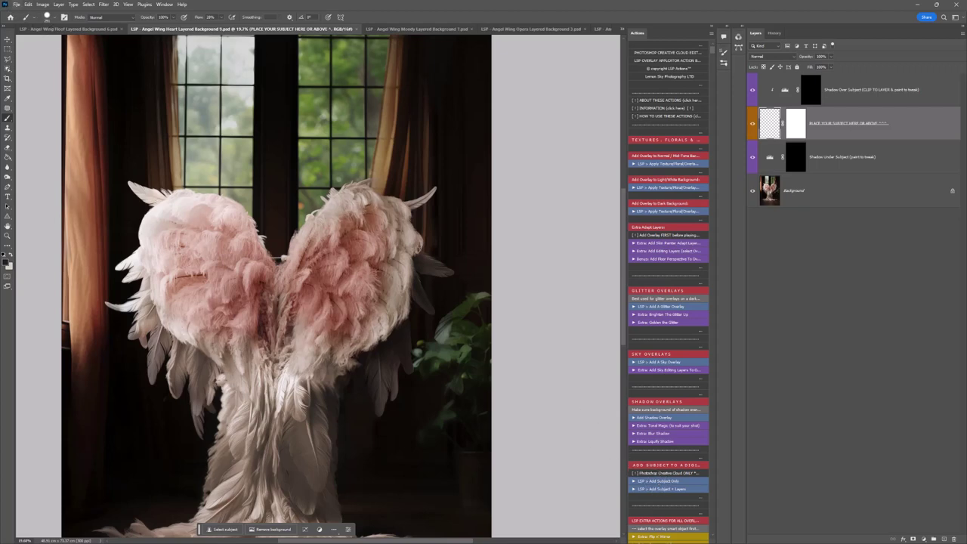
pyautogui.click(16, 5)
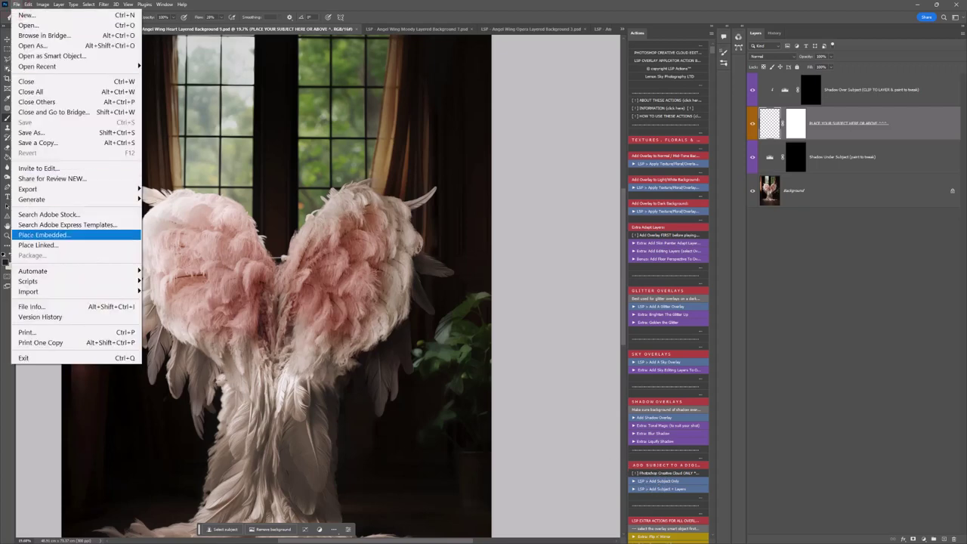
pyautogui.click(34, 235)
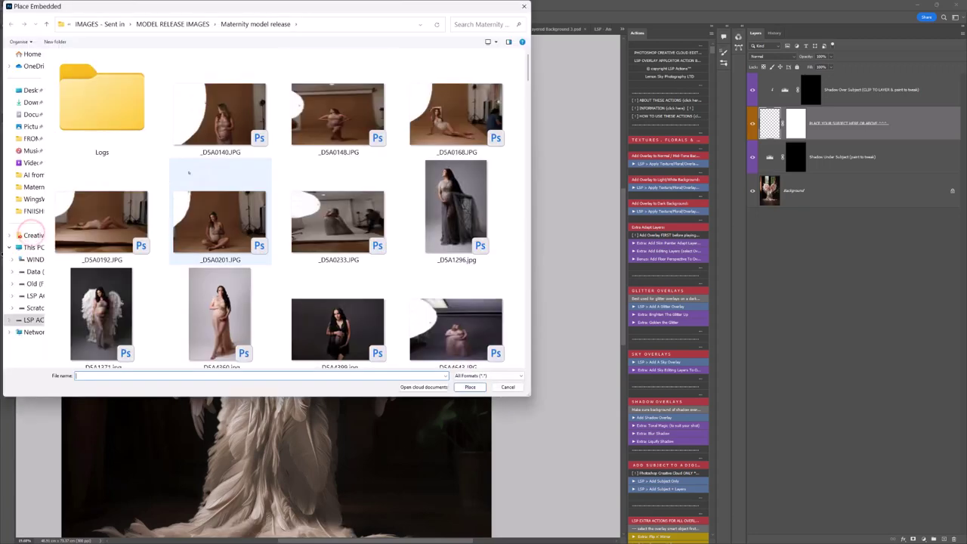
pyautogui.doubleClick(329, 115)
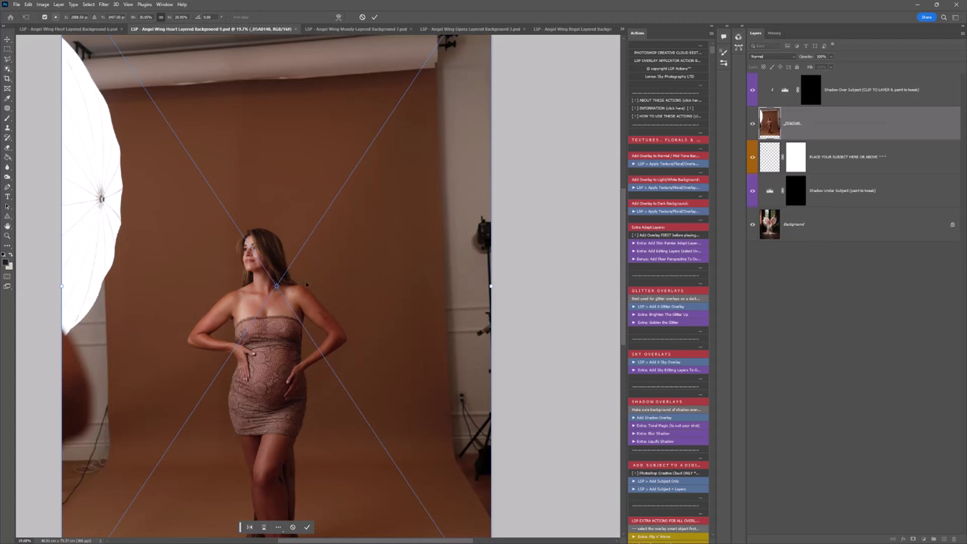
# Step: Move the placed photo upward over the wings and lower its opacity to 62% so the background shows through
pyautogui.moveTo(307, 286); pyautogui.dragTo(313, 257)
pyautogui.moveTo(114, 65); pyautogui.dragTo(99, 96)
pyautogui.moveTo(288, 328); pyautogui.dragTo(283, 355)
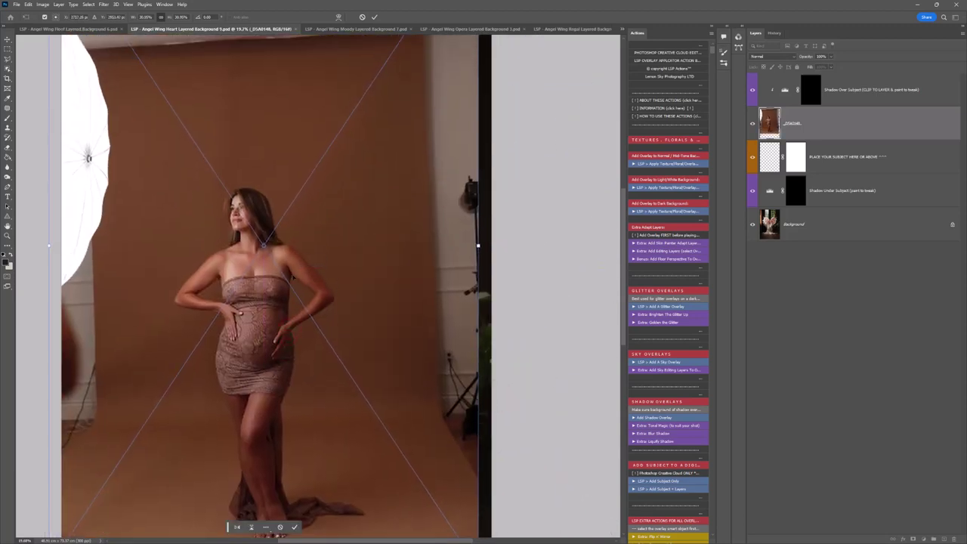
pyautogui.scroll(-3, 294, 277)
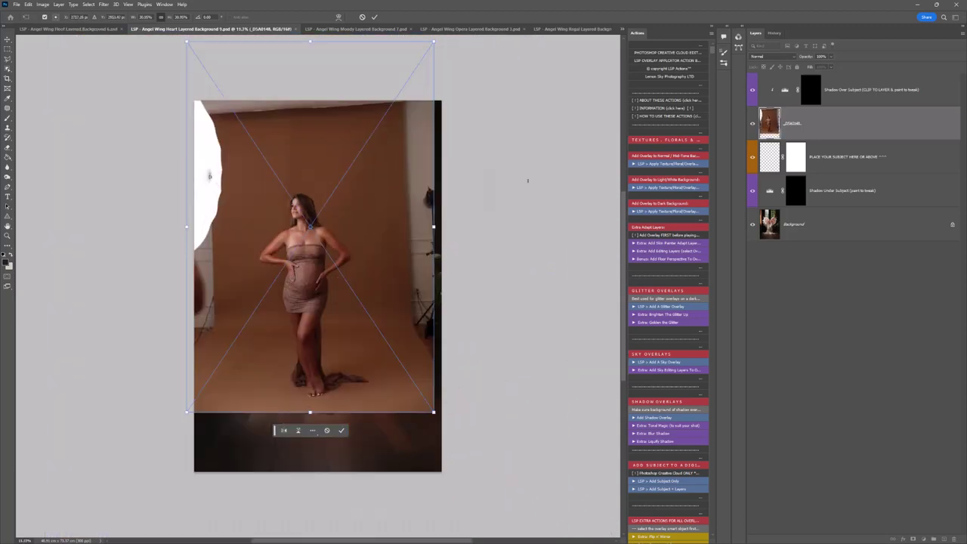
pyautogui.click(831, 57)
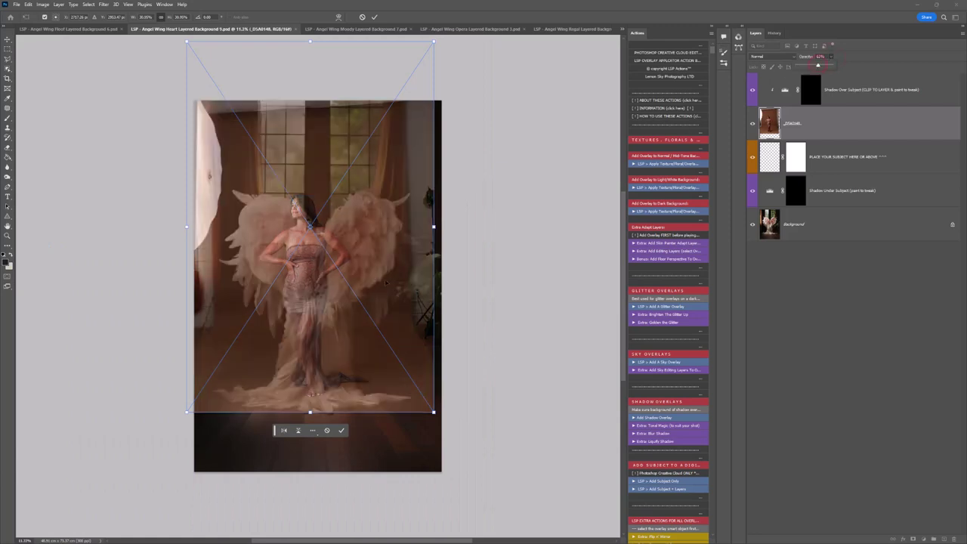
# Step: Rotate the placed photo about 2.75°, centre the woman between the wings with her feet on the feather train, and commit the placement
pyautogui.moveTo(337, 296); pyautogui.dragTo(335, 319)
pyautogui.moveTo(443, 234); pyautogui.dragTo(444, 239)
pyautogui.moveTo(364, 285); pyautogui.dragTo(373, 284)
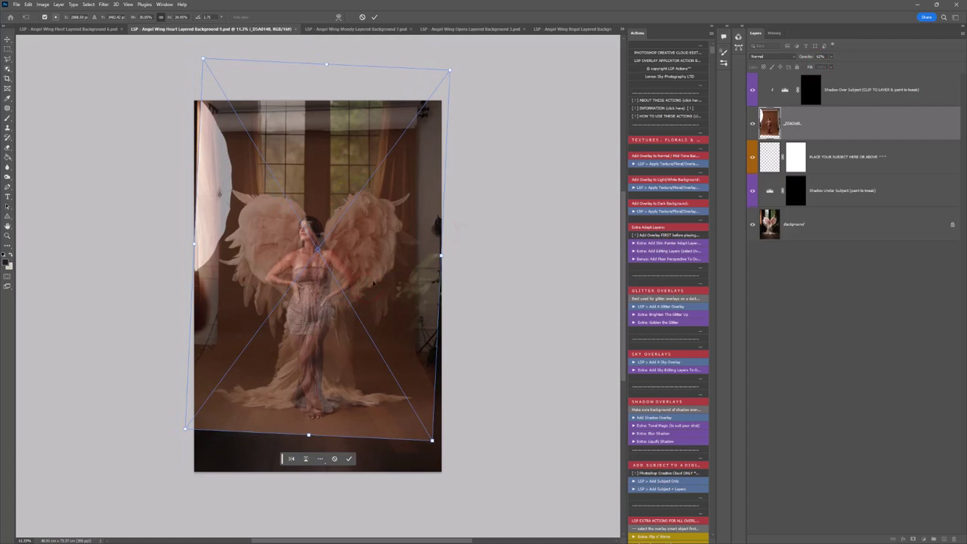
pyautogui.rightClick(347, 264)
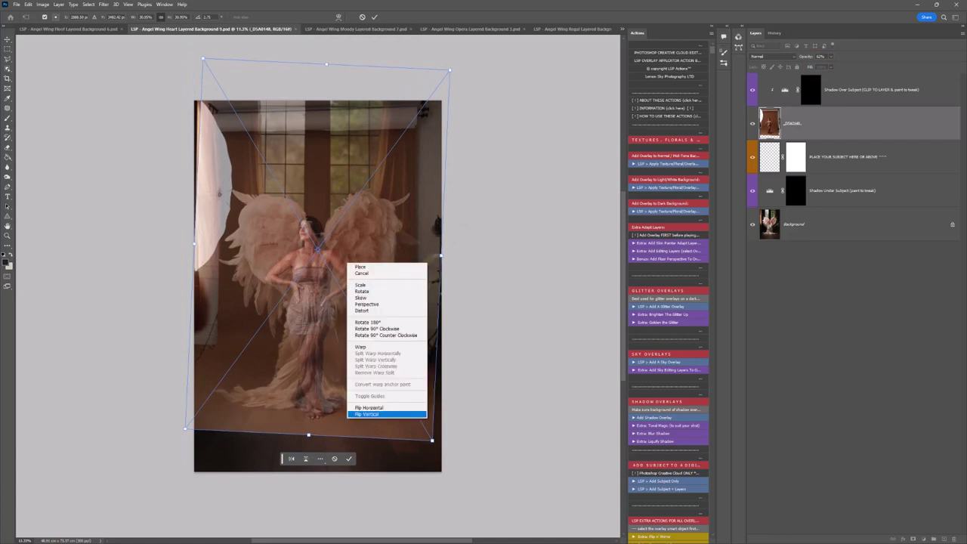
pyautogui.click(340, 254)
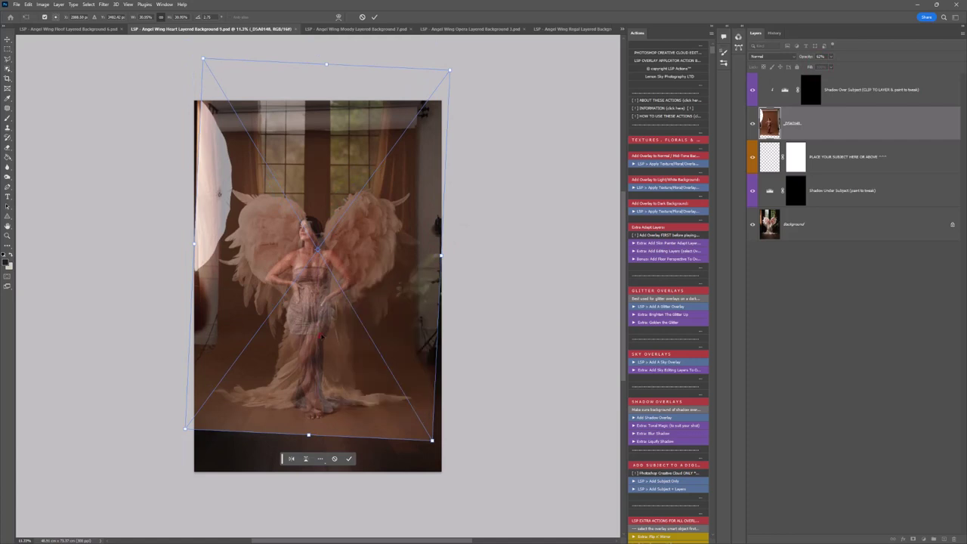
pyautogui.moveTo(338, 251); pyautogui.dragTo(343, 251)
pyautogui.doubleClick(324, 309)
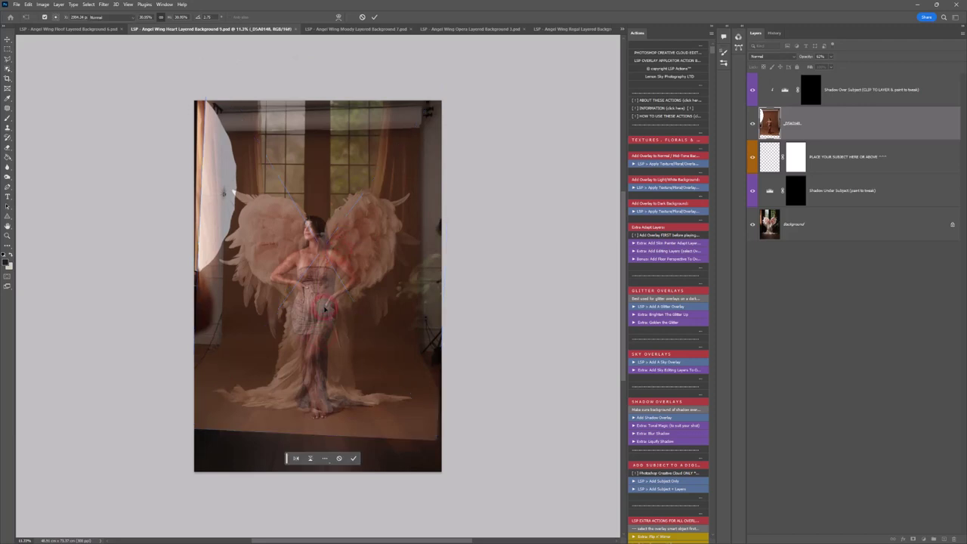
pyautogui.press('Return')
# Step: Restore the placed photo layer's opacity to 100%
pyautogui.click(832, 56)
pyautogui.moveTo(833, 67); pyautogui.dragTo(855, 68)
pyautogui.click(780, 114)
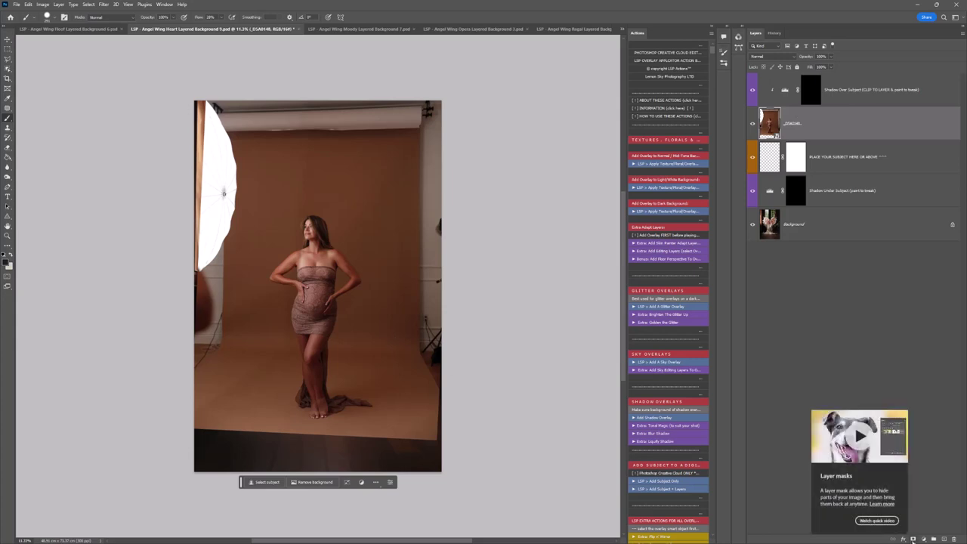
# Step: Try hiding the studio surroundings by painting black on a new mask on the photo layer, and delete that mask
pyautogui.click(913, 539)
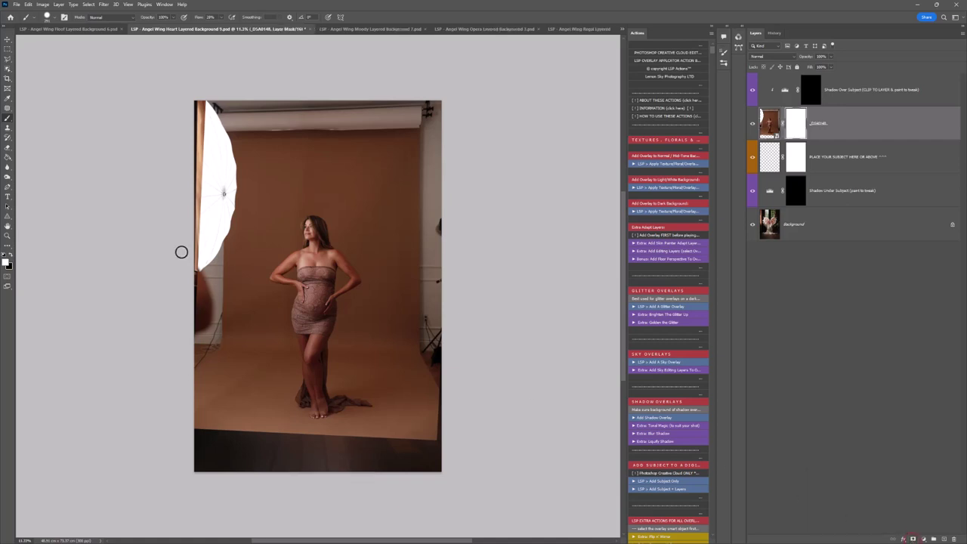
pyautogui.click(11, 254)
pyautogui.rightClick(310, 199)
pyautogui.moveTo(388, 235); pyautogui.dragTo(395, 217)
pyautogui.moveTo(441, 121)
pyautogui.mouseDown()
pyautogui.moveTo(107, 125)
pyautogui.moveTo(399, 145)
pyautogui.moveTo(395, 161)
pyautogui.moveTo(353, 158)
pyautogui.moveTo(386, 244)
pyautogui.moveTo(398, 415)
pyautogui.moveTo(274, 447)
pyautogui.moveTo(227, 318)
pyautogui.moveTo(190, 354)
pyautogui.moveTo(234, 436)
pyautogui.moveTo(283, 468)
pyautogui.moveTo(417, 441)
pyautogui.moveTo(421, 220)
pyautogui.moveTo(425, 254)
pyautogui.moveTo(240, 136)
pyautogui.moveTo(194, 237)
pyautogui.moveTo(198, 318)
pyautogui.mouseUp()
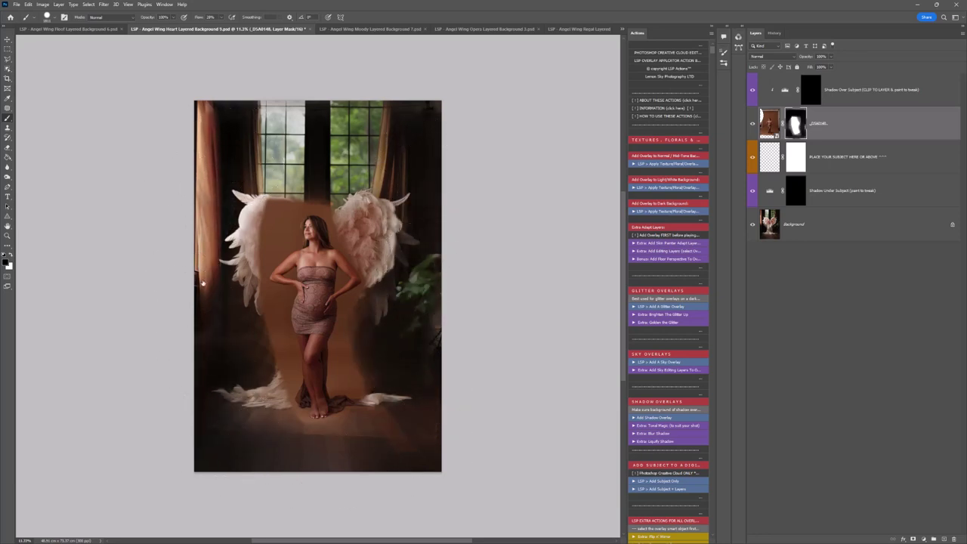
pyautogui.rightClick(798, 123)
pyautogui.click(832, 146)
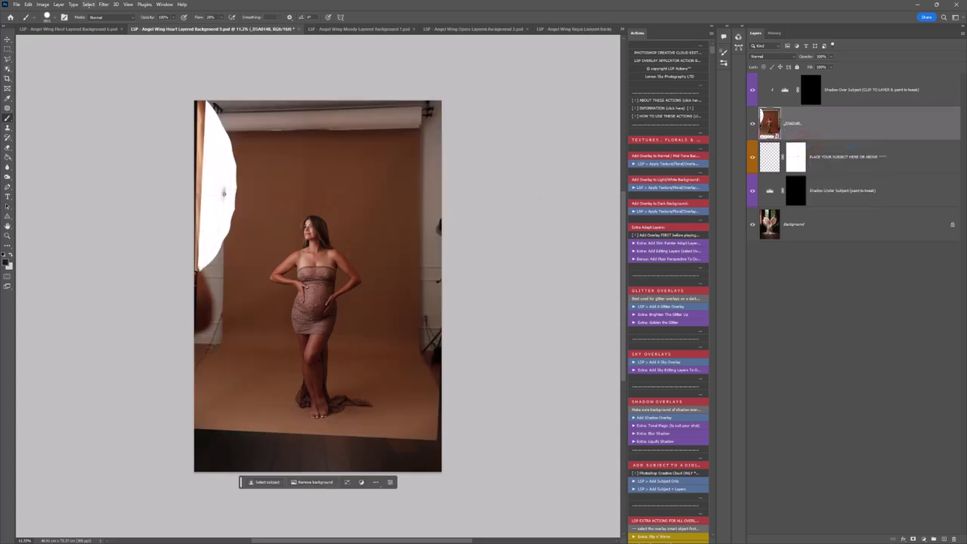
# Step: Select the woman in the placed photo with Select Subject and open the selection in Select and Mask
pyautogui.click(88, 4)
pyautogui.click(98, 127)
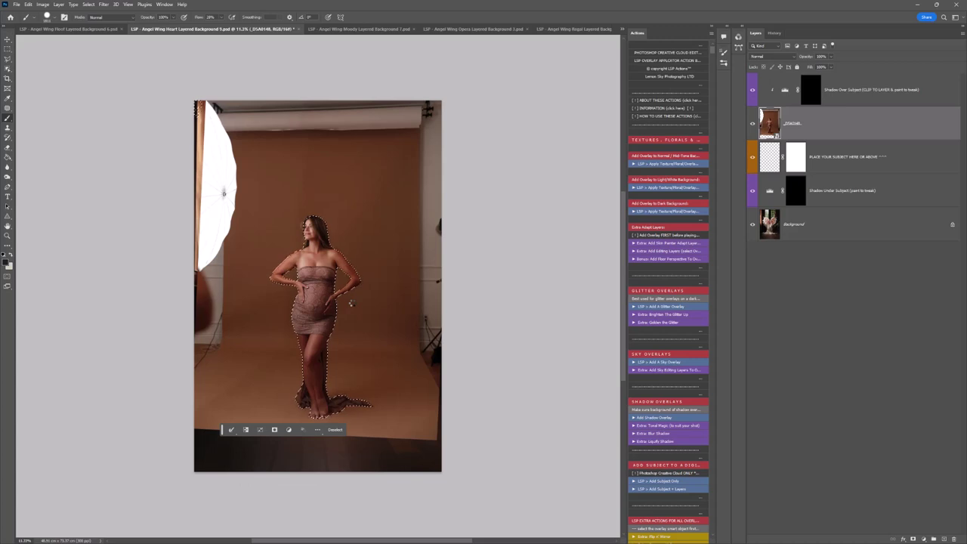
pyautogui.click(89, 4)
pyautogui.click(115, 151)
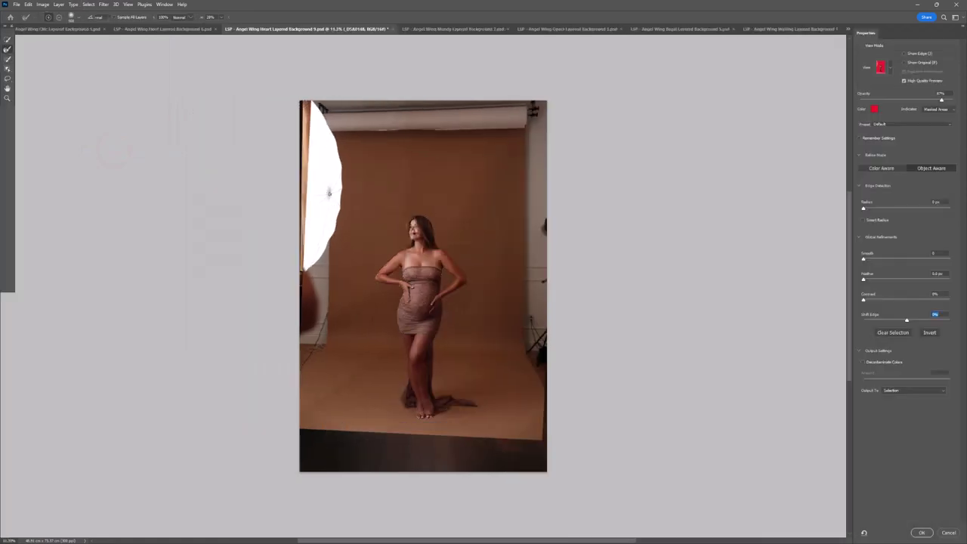
# Step: Apply Refine Hair to the selection edge around the woman's head
pyautogui.scroll(3, 418, 233)
pyautogui.moveTo(427, 253); pyautogui.dragTo(475, 385)
pyautogui.press('alt')
pyautogui.click(7, 49)
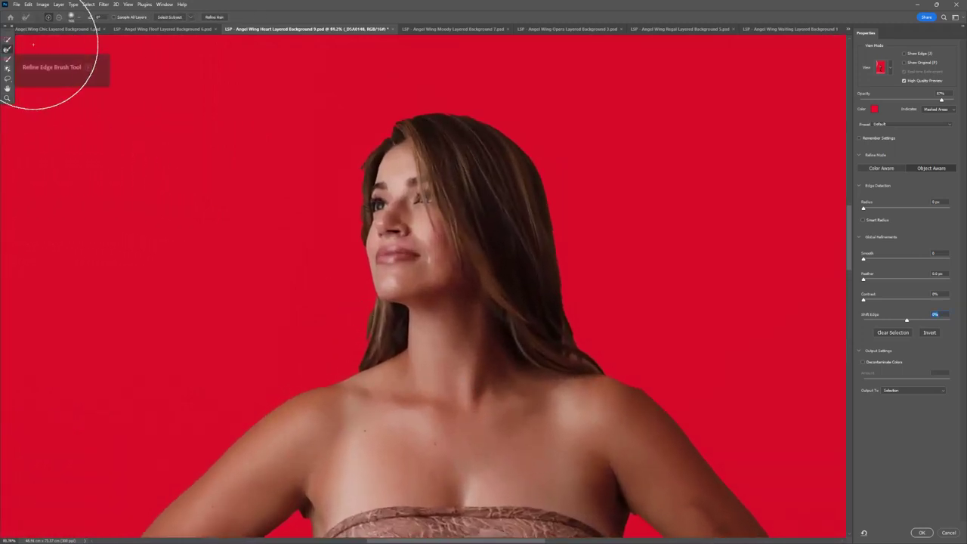
pyautogui.click(213, 18)
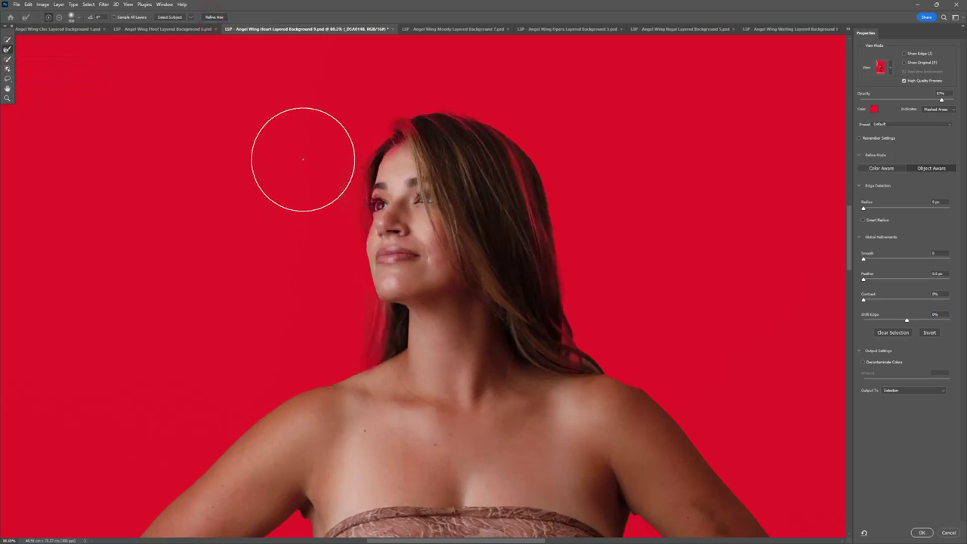
# Step: Paint the missing eye and hair areas back into the selection with a smaller Quick Selection brush and compare with the original photo
pyautogui.press('[')
pyautogui.press('[')
pyautogui.press('[')
pyautogui.press('[')
pyautogui.press('[')
pyautogui.click(7, 40)
pyautogui.press('[')
pyautogui.press('[')
pyautogui.moveTo(383, 200); pyautogui.dragTo(381, 214)
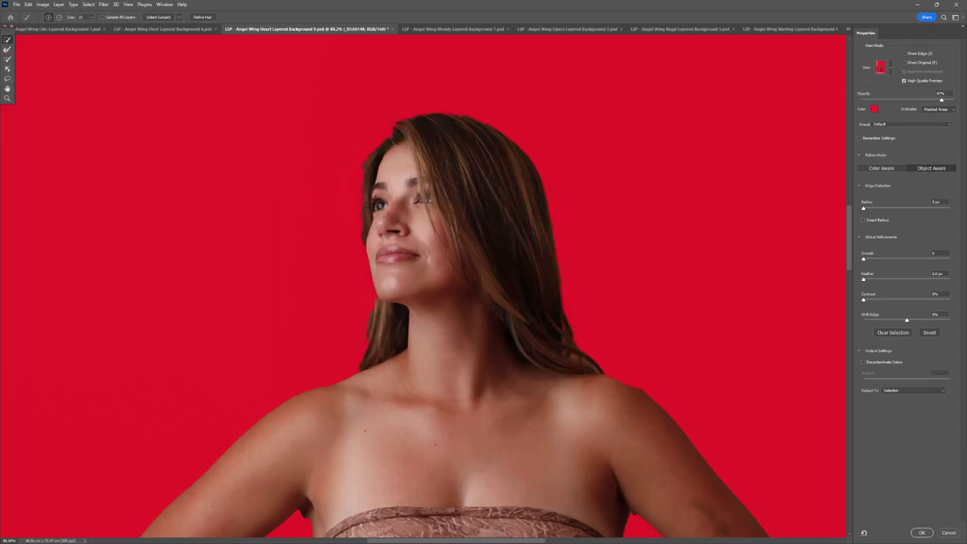
pyautogui.press('p')
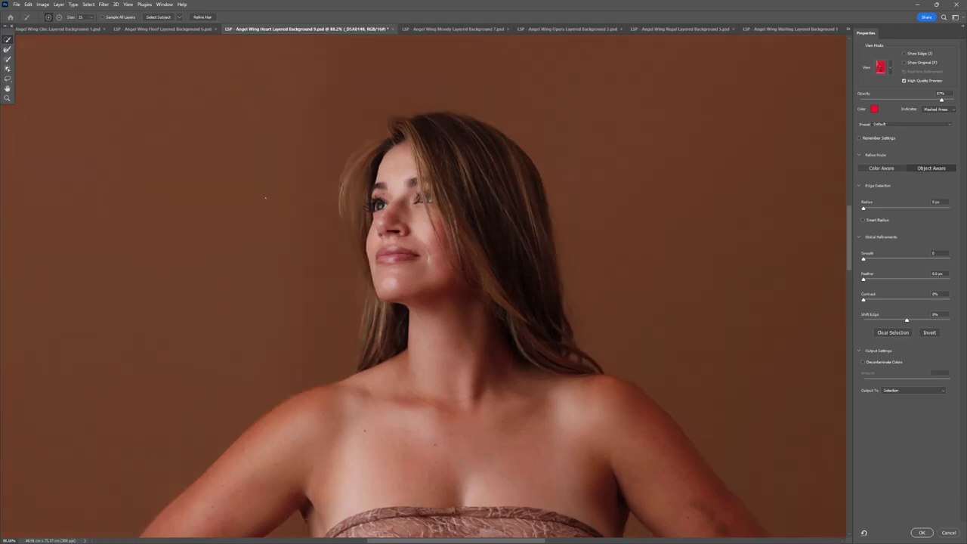
# Step: Refine the selection edge over the wispy hair beside the woman's face with the Refine Edge Brush and apply it as a selection
pyautogui.press('p')
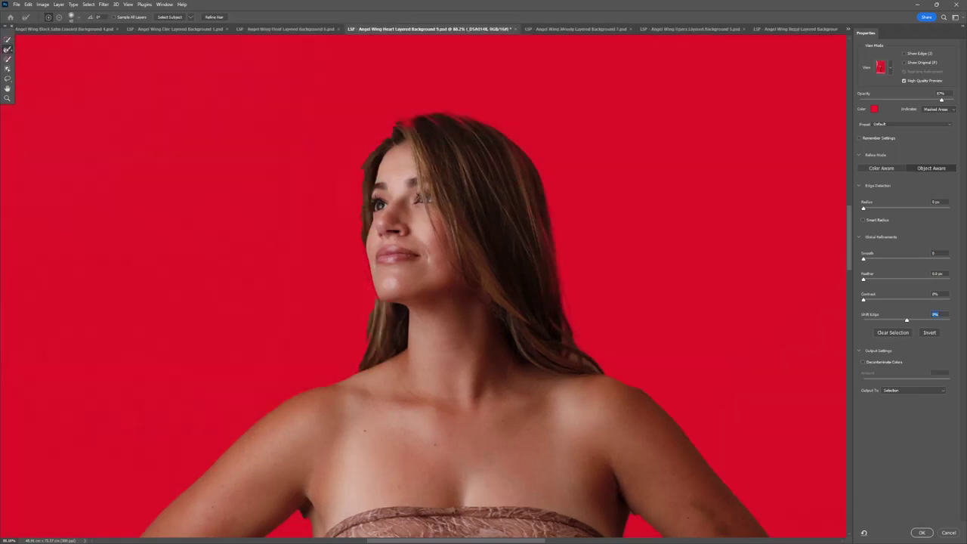
pyautogui.moveTo(372, 149)
pyautogui.mouseDown()
pyautogui.moveTo(347, 203)
pyautogui.moveTo(370, 304)
pyautogui.moveTo(347, 363)
pyautogui.mouseUp()
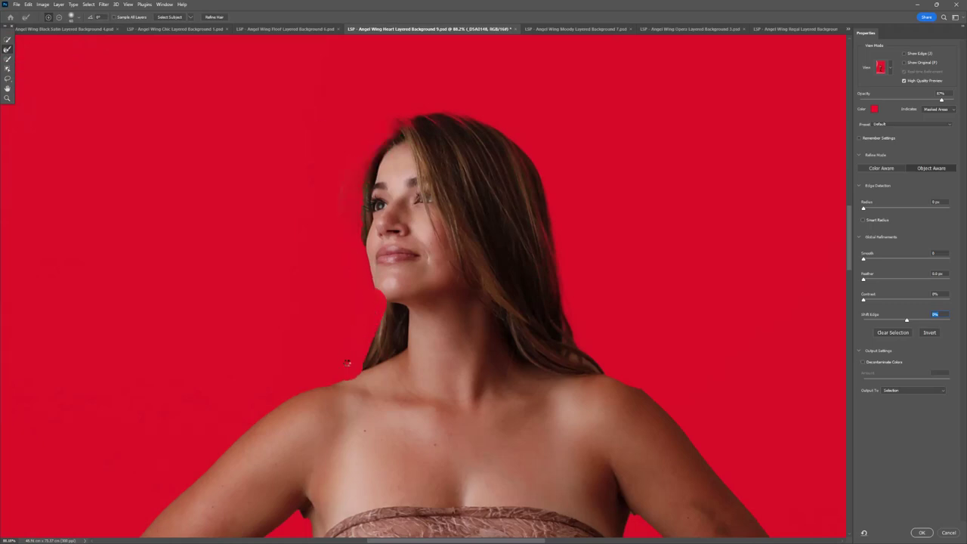
pyautogui.click(358, 206)
pyautogui.click(349, 183)
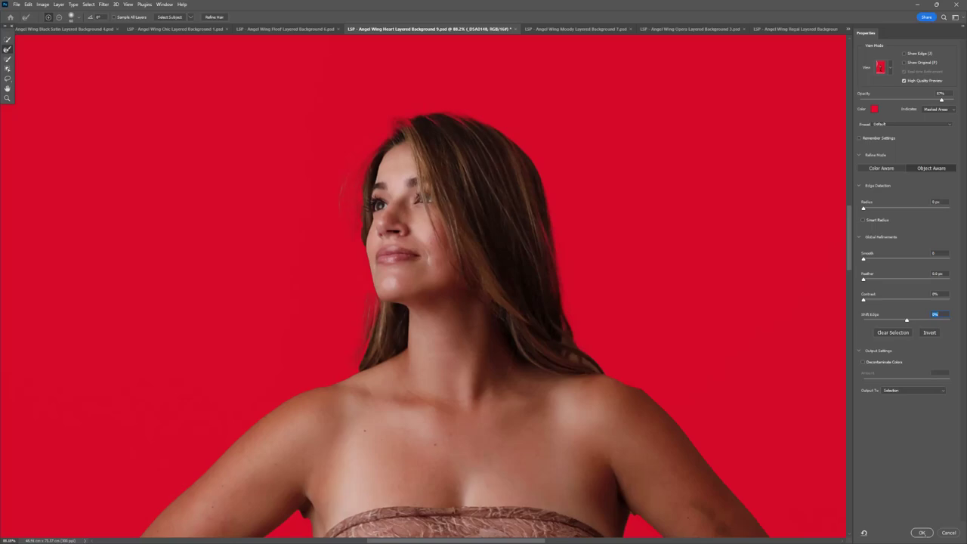
pyautogui.press('Return')
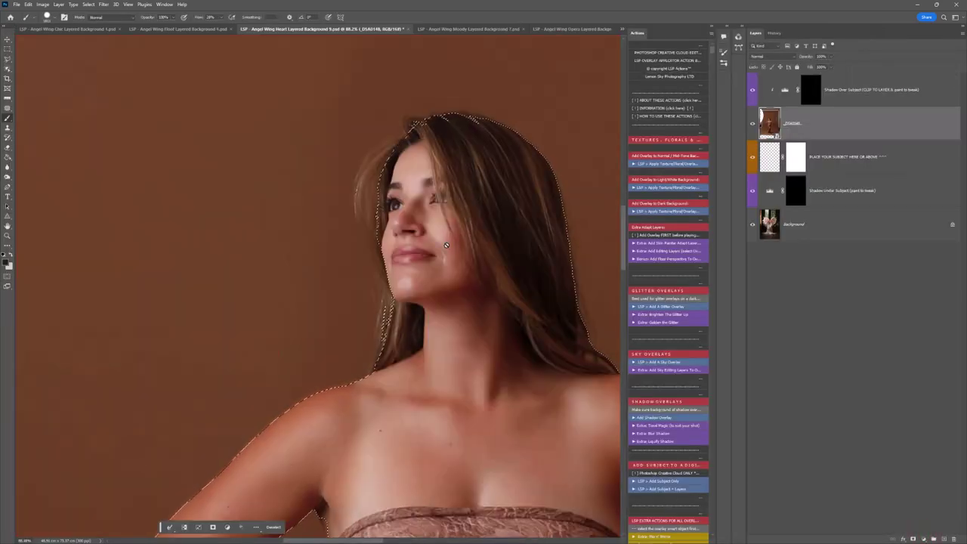
# Step: Add a layer mask from the selection to the photo layer to cut the woman out over the wings
pyautogui.press('z')
pyautogui.keyDown('alt'); pyautogui.click(460, 248); pyautogui.keyUp('alt')
pyautogui.keyDown('alt'); pyautogui.click(459, 249); pyautogui.keyUp('alt')
pyautogui.keyDown('alt'); pyautogui.click(460, 249); pyautogui.keyUp('alt')
pyautogui.keyDown('alt'); pyautogui.click(461, 249); pyautogui.keyUp('alt')
pyautogui.press('h')
pyautogui.hotkey('ctrl', '0')
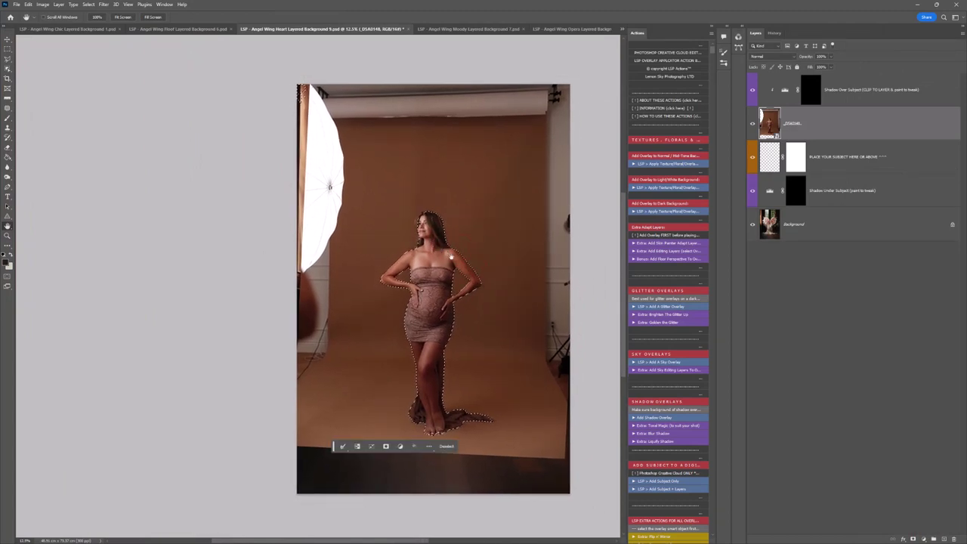
pyautogui.click(913, 540)
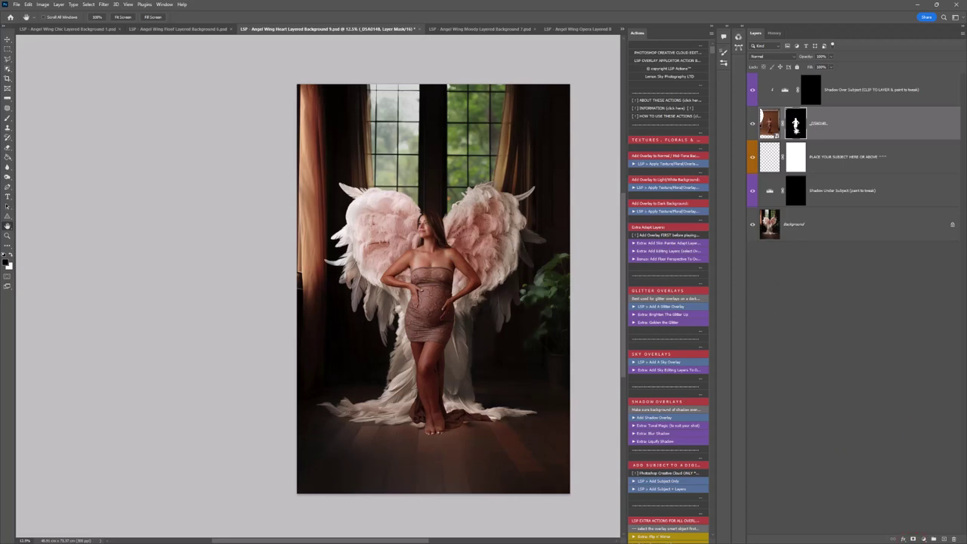
# Step: Mask out the leftover studio background between the woman's arm and torso with a small, hard black brush, and check the cutout
pyautogui.scroll(3, 426, 283)
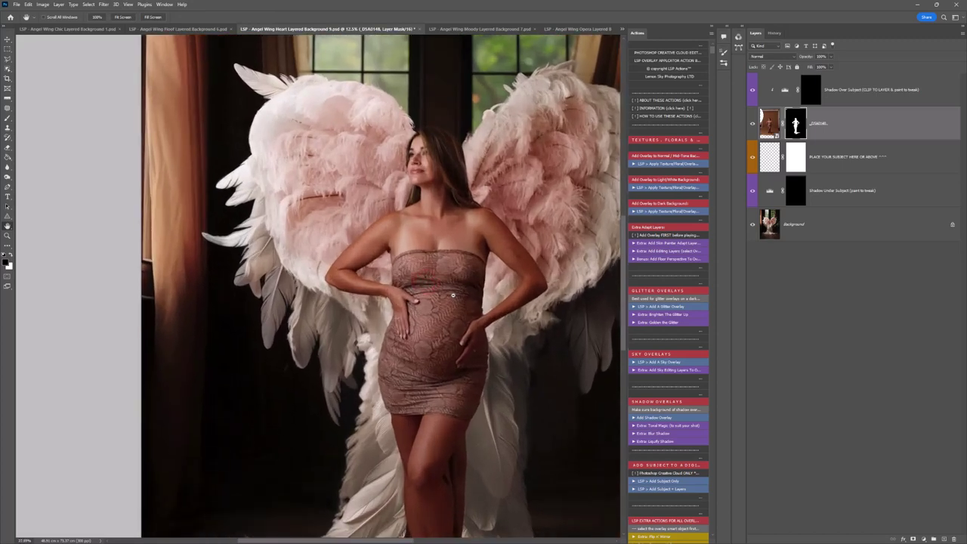
pyautogui.press('b')
pyautogui.rightClick(453, 294)
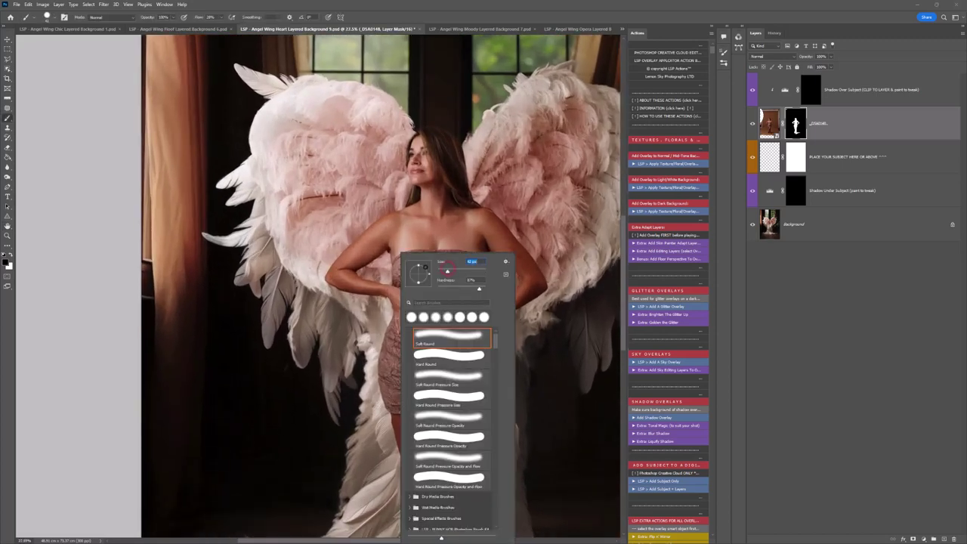
pyautogui.click(384, 264)
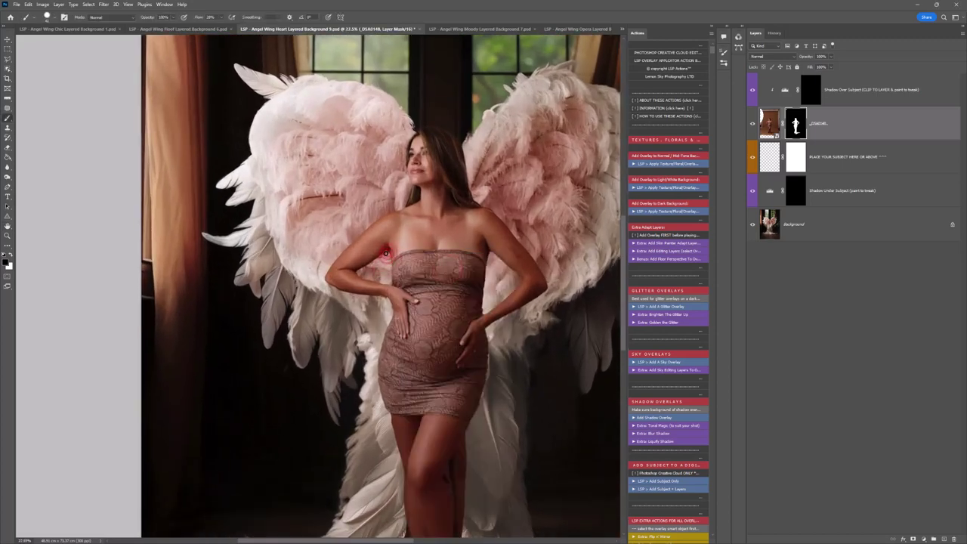
pyautogui.moveTo(386, 253); pyautogui.dragTo(389, 255)
pyautogui.scroll(-1, 432, 350)
pyautogui.moveTo(431, 350); pyautogui.dragTo(413, 264)
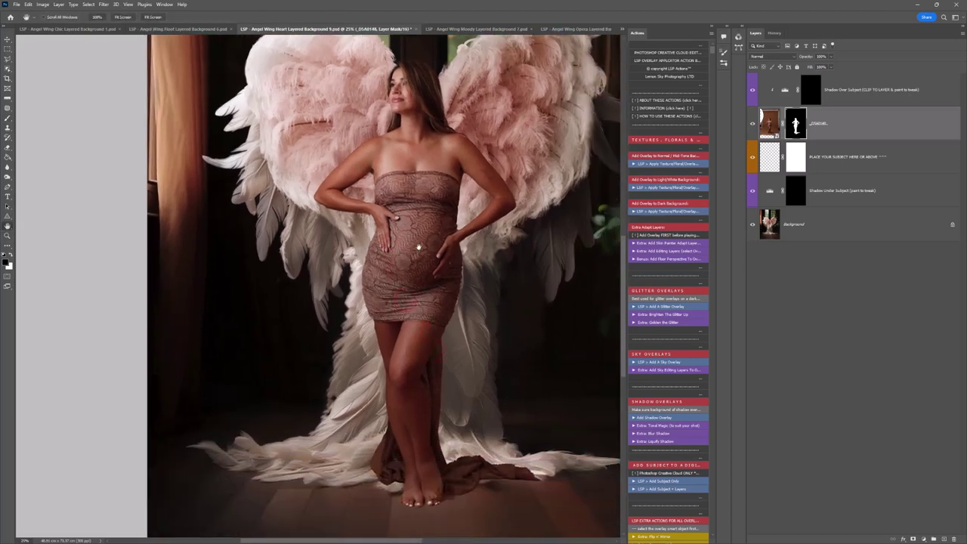
pyautogui.scroll(-1, 418, 247)
pyautogui.press('b')
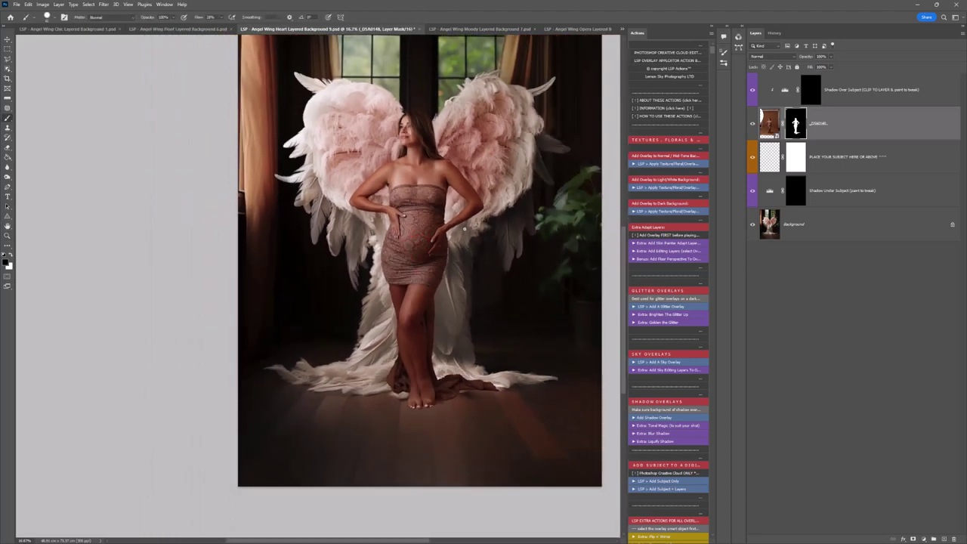
pyautogui.scroll(1, 468, 227)
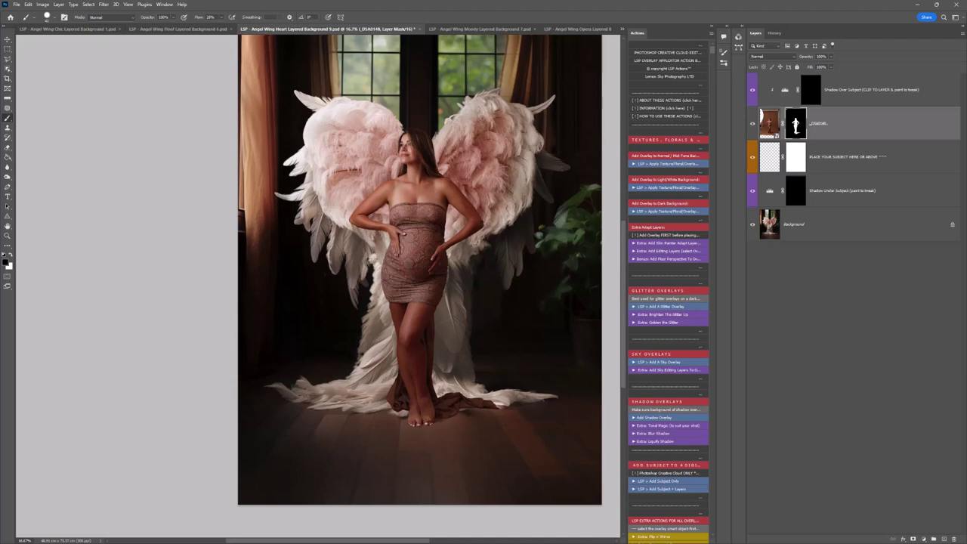
# Step: Paint white with a large soft brush on the Shadow Over Subject mask to darken the woman's body and legs
pyautogui.rightClick(314, 184)
pyautogui.moveTo(396, 220)
pyautogui.mouseDown()
pyautogui.moveTo(362, 219)
pyautogui.moveTo(393, 198)
pyautogui.mouseUp()
pyautogui.click(811, 89)
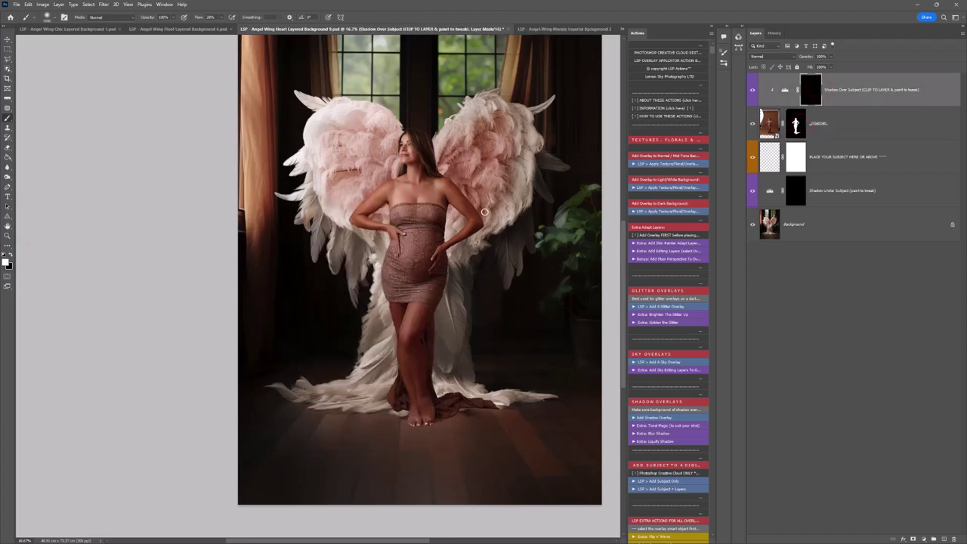
pyautogui.moveTo(466, 176); pyautogui.dragTo(463, 359)
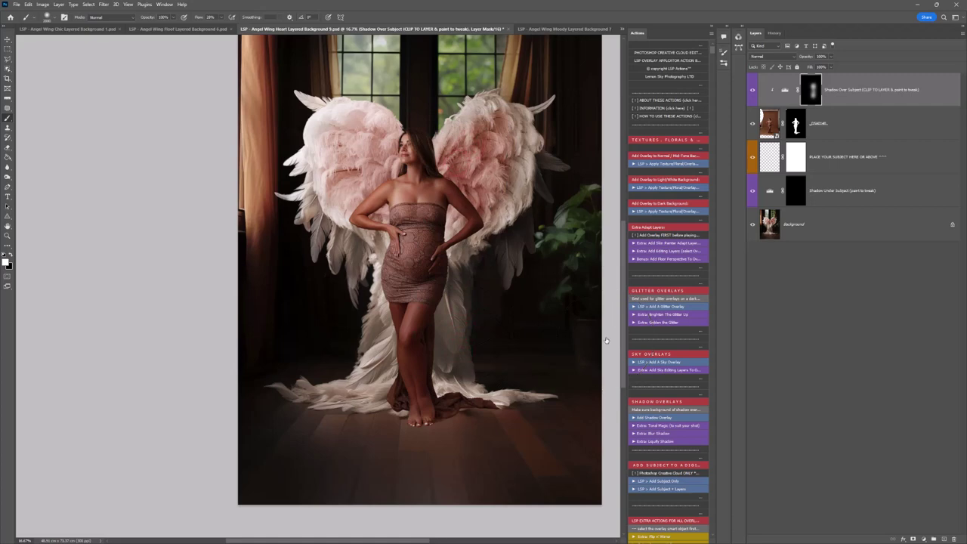
# Step: Release the Shadow Over Subject layer's clipping mask, try painting over the wings, undo the stroke and clip the layer again
pyautogui.rightClick(834, 105)
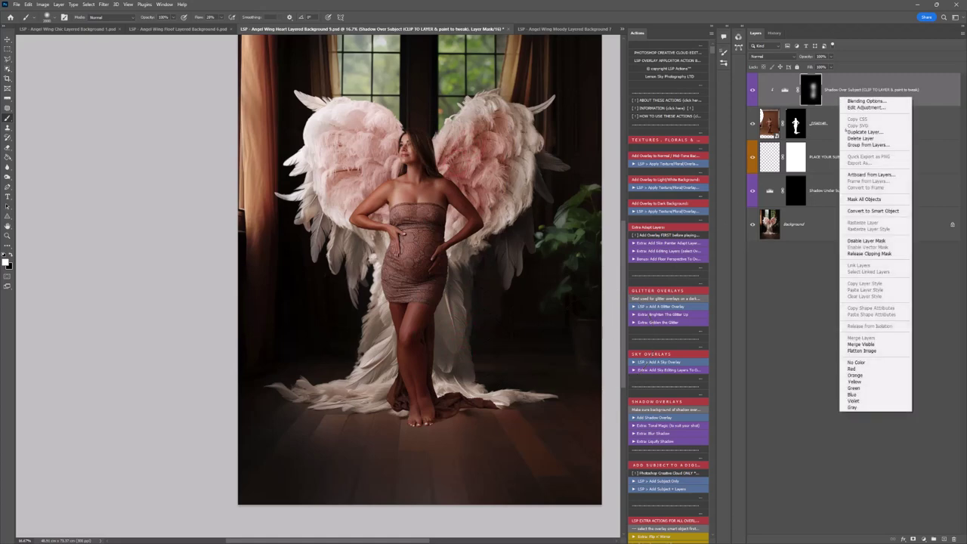
pyautogui.click(869, 254)
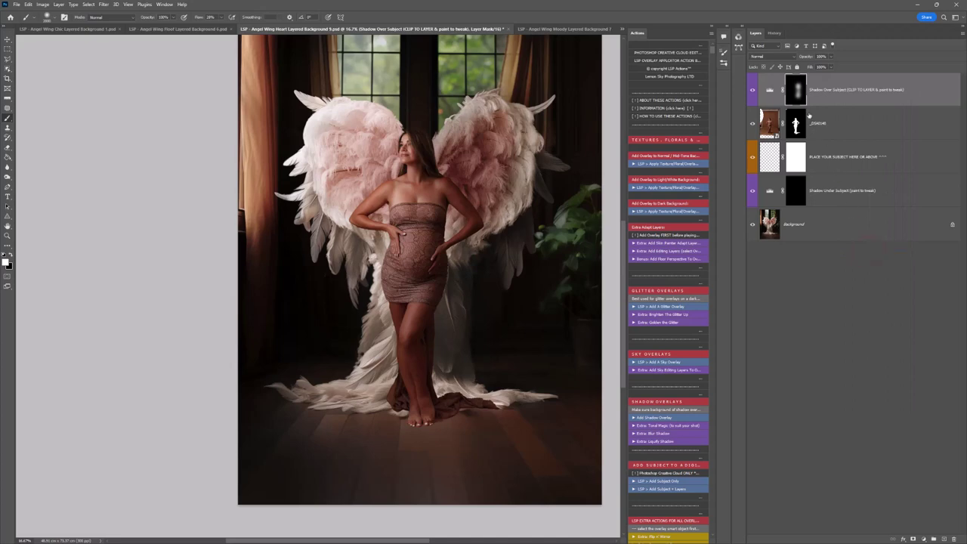
pyautogui.moveTo(325, 177)
pyautogui.mouseDown()
pyautogui.moveTo(420, 71)
pyautogui.moveTo(363, 94)
pyautogui.mouseUp()
pyautogui.hotkey('ctrl', 'z')
pyautogui.rightClick(822, 95)
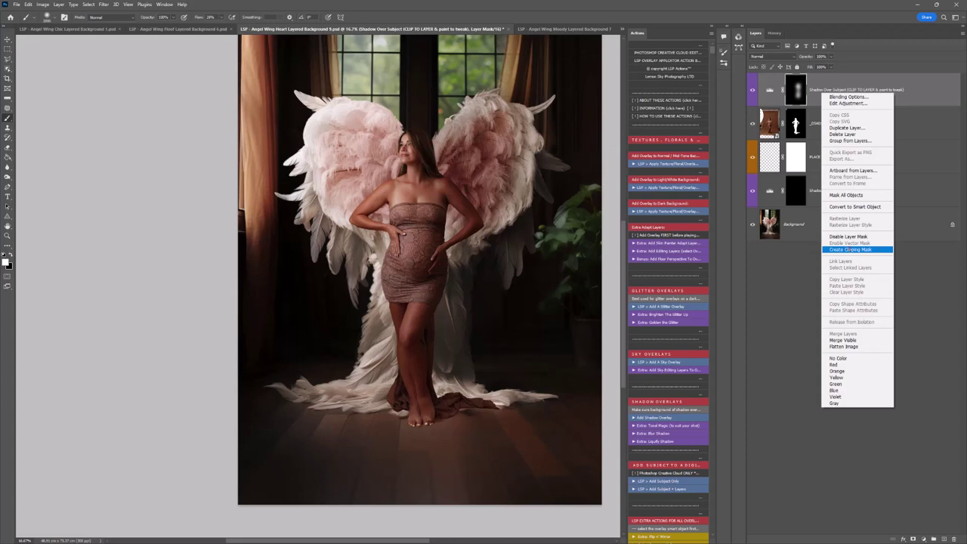
pyautogui.click(848, 249)
# Step: Paint a shadow beneath the woman's feet on the Shadow Under Subject mask using a flattened soft round brush in white
pyautogui.click(768, 170)
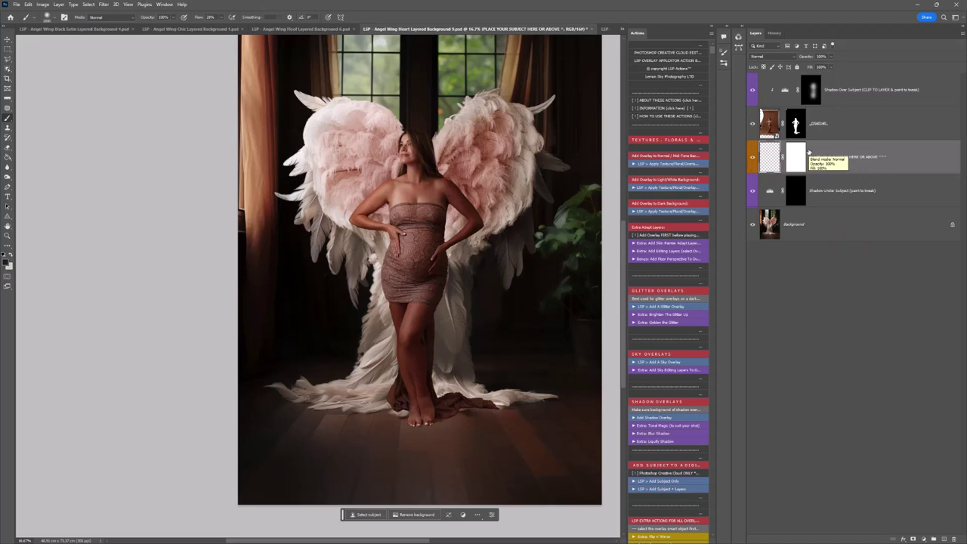
pyautogui.click(797, 125)
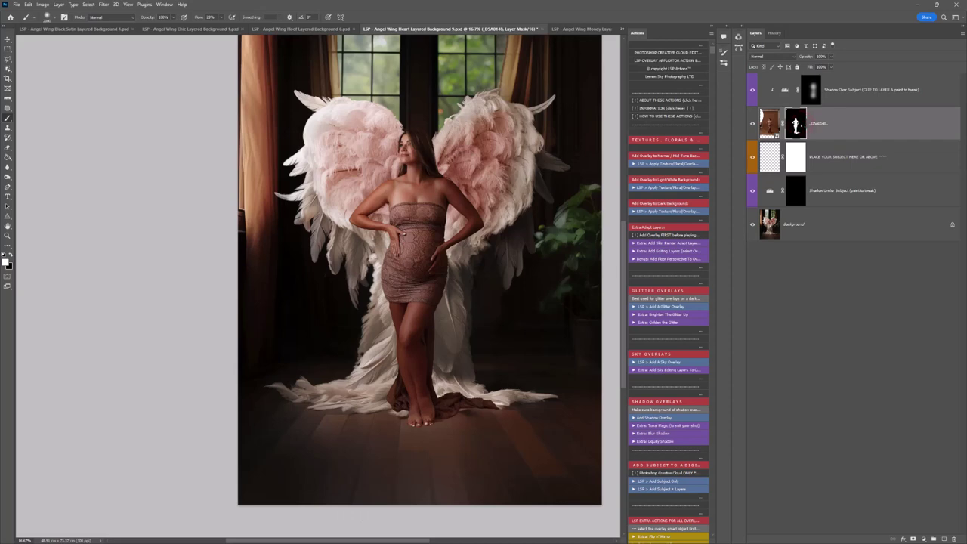
pyautogui.click(795, 195)
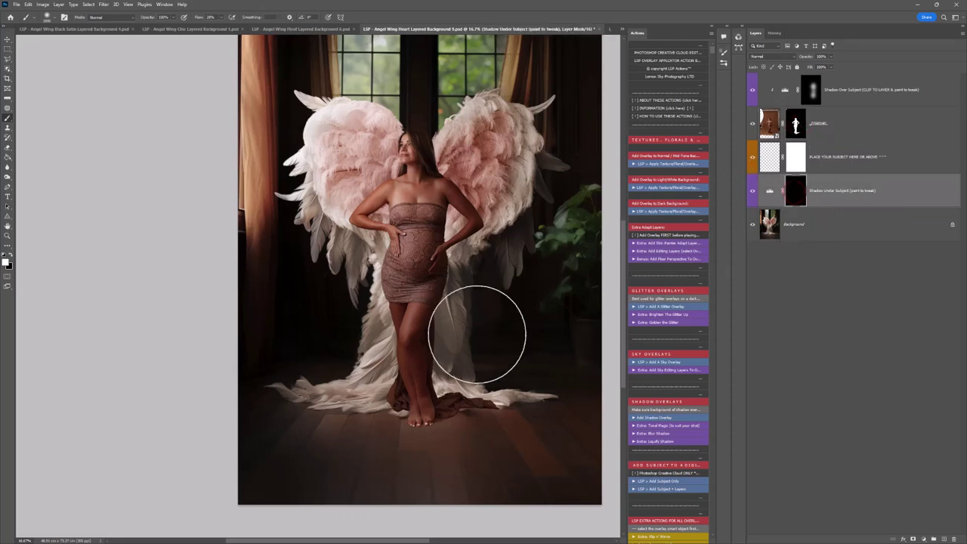
pyautogui.rightClick(469, 327)
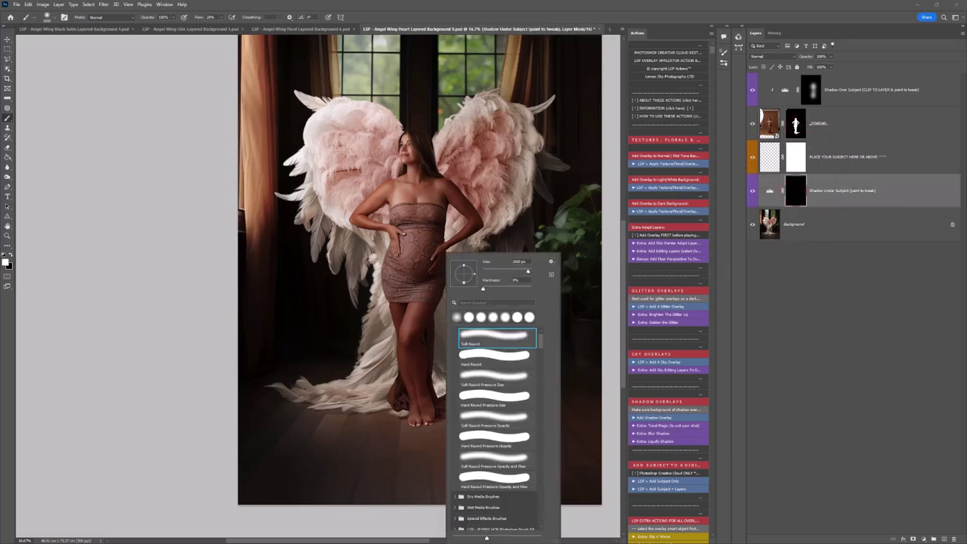
pyautogui.click(790, 201)
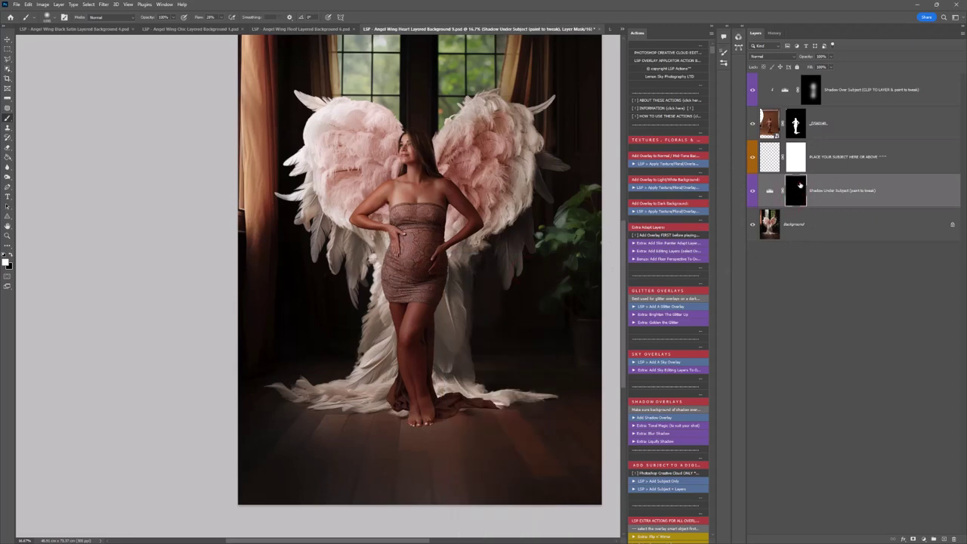
pyautogui.rightClick(425, 239)
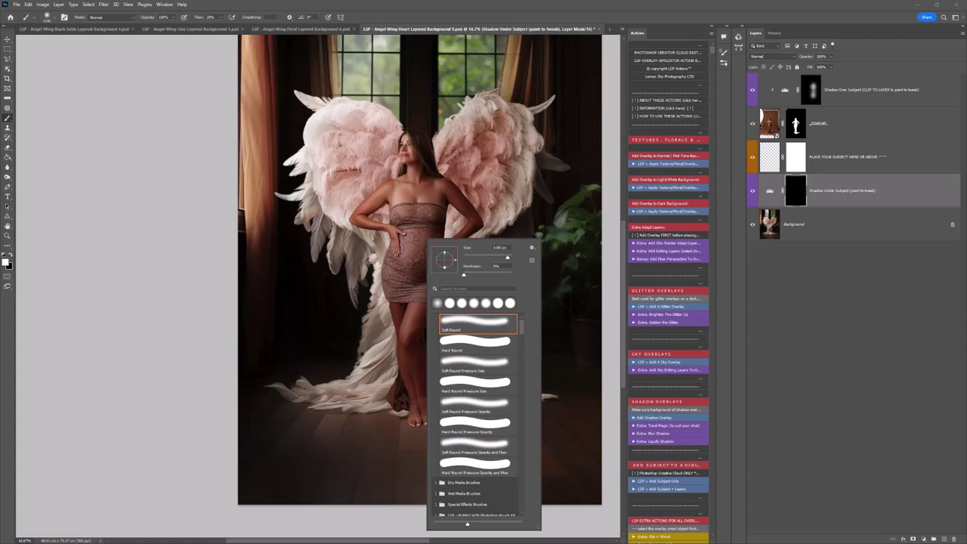
pyautogui.moveTo(444, 268); pyautogui.dragTo(444, 262)
pyautogui.click(405, 424)
pyautogui.moveTo(437, 418)
pyautogui.mouseDown()
pyautogui.moveTo(458, 404)
pyautogui.moveTo(500, 402)
pyautogui.moveTo(410, 417)
pyautogui.moveTo(443, 407)
pyautogui.mouseUp()
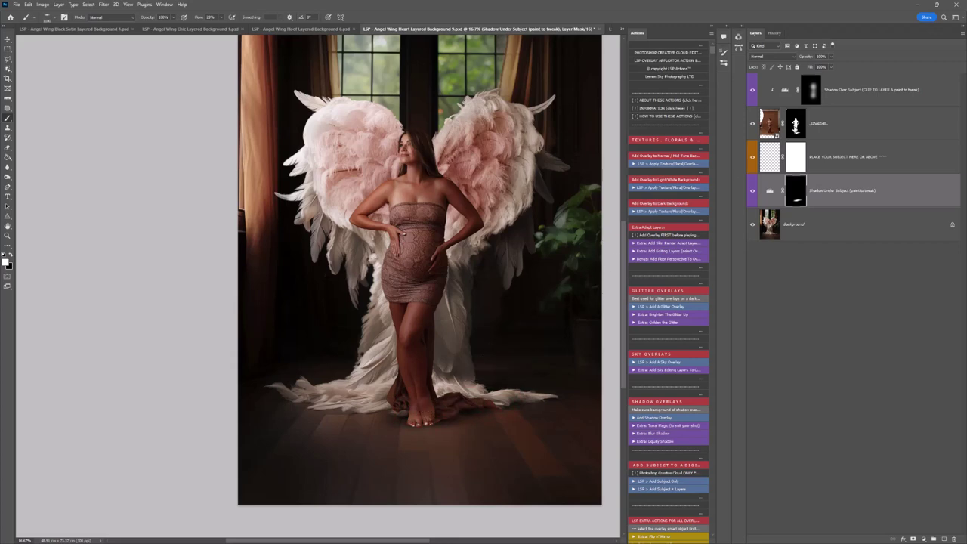
# Step: Paint white on the photo layer's mask around the woman's feet with an enlarged soft round brush to bring back the original floor shadow
pyautogui.click(816, 124)
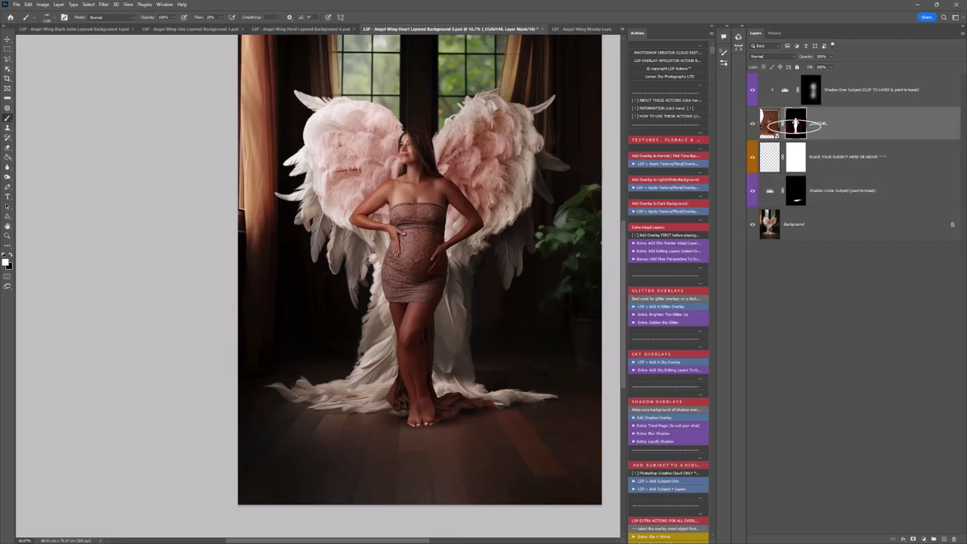
pyautogui.click(753, 124)
pyautogui.click(752, 124)
pyautogui.rightClick(520, 251)
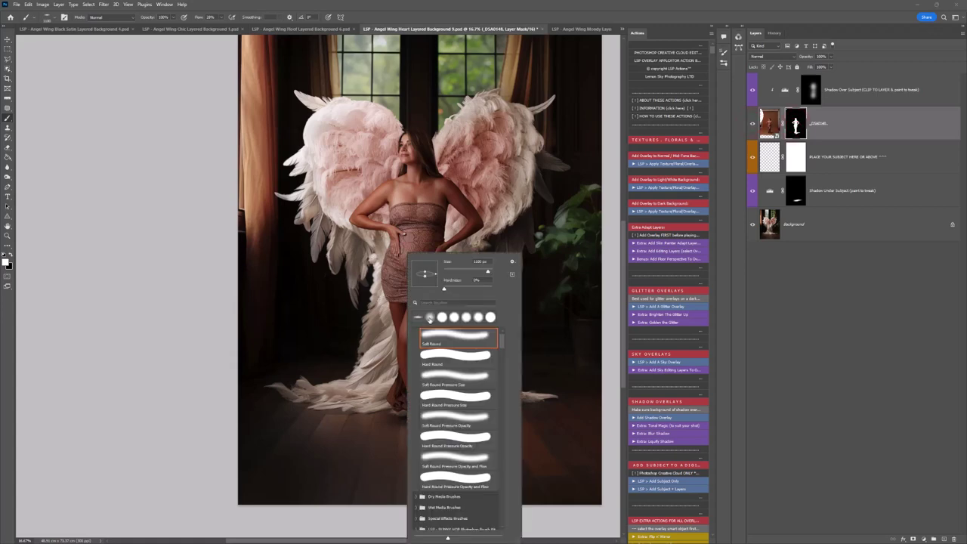
pyautogui.click(429, 318)
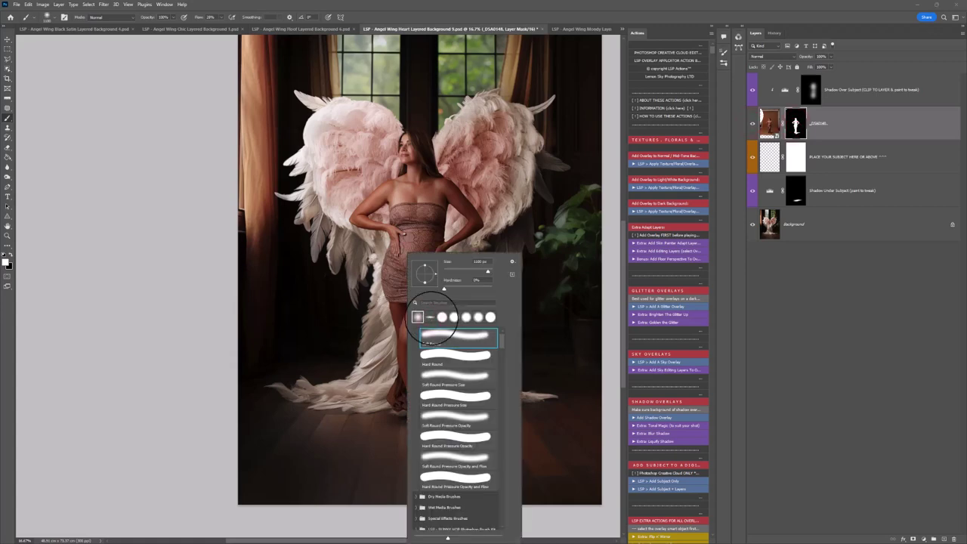
pyautogui.press('Return')
pyautogui.press(']')
pyautogui.press(']')
pyautogui.press(']')
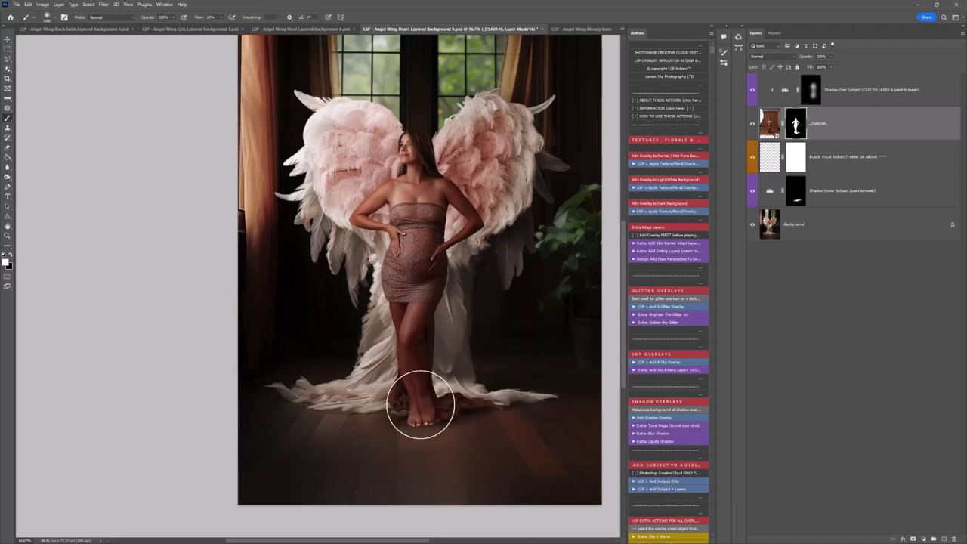
pyautogui.click(360, 399)
pyautogui.click(400, 406)
pyautogui.click(461, 405)
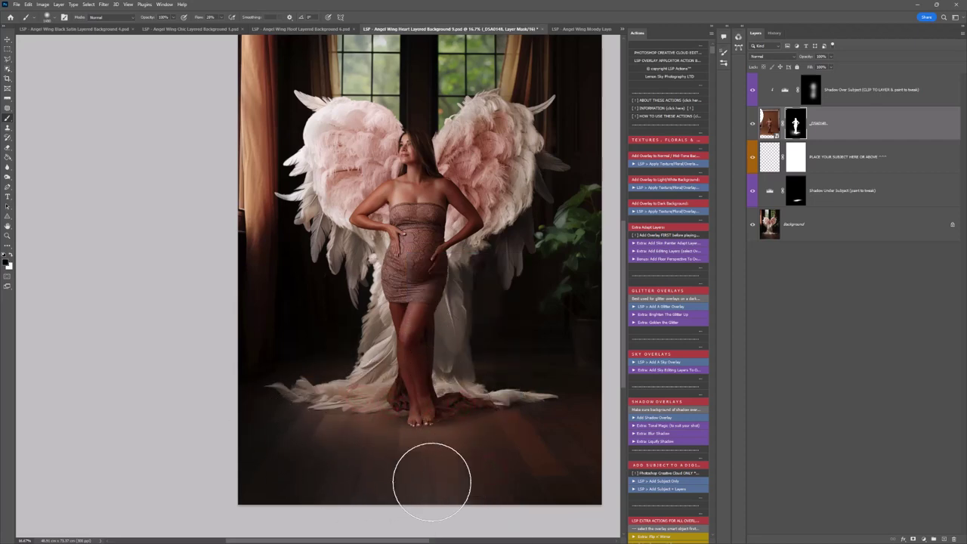
# Step: Blend the restored studio floor into the background by painting black on the photo layer's mask around and below the feet
pyautogui.moveTo(431, 482)
pyautogui.mouseDown()
pyautogui.moveTo(301, 464)
pyautogui.moveTo(334, 387)
pyautogui.moveTo(352, 378)
pyautogui.moveTo(313, 373)
pyautogui.mouseUp()
pyautogui.press('x')
pyautogui.press('x')
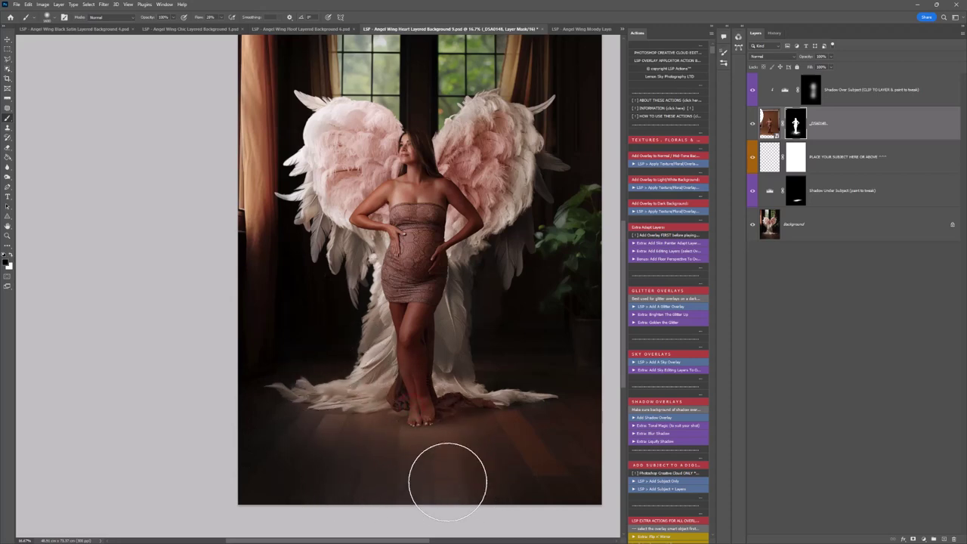
pyautogui.click(425, 477)
pyautogui.press('x')
pyautogui.press('x')
pyautogui.press('x')
pyautogui.press('x')
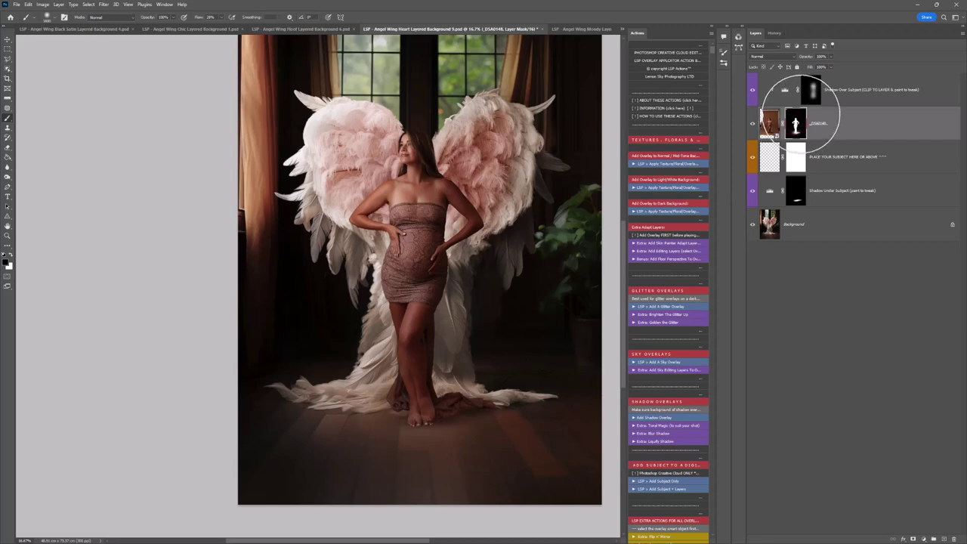
# Step: Paint white on the Shadow Over Subject mask over the feet and surrounding floor, and soften the shadow at the lower legs with black
pyautogui.click(815, 89)
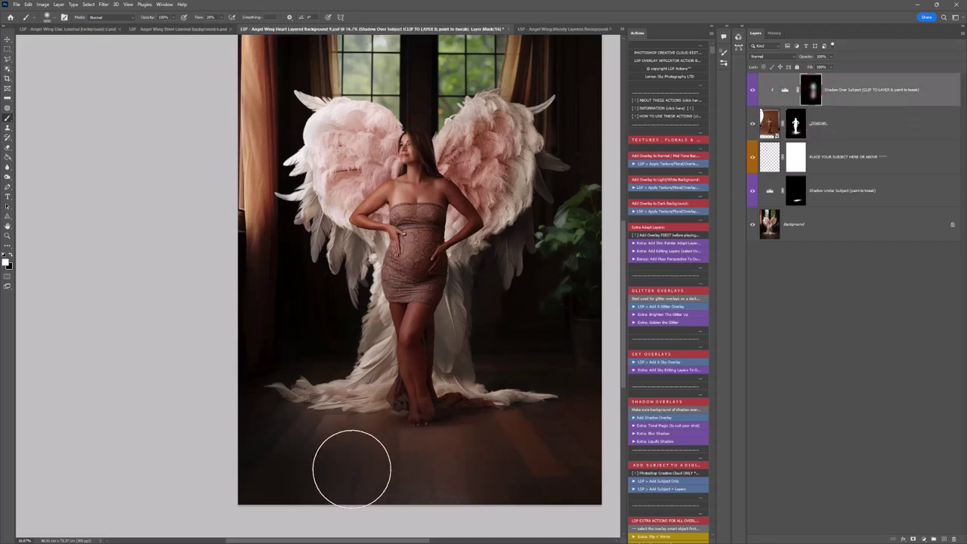
pyautogui.moveTo(328, 453)
pyautogui.mouseDown()
pyautogui.moveTo(372, 400)
pyautogui.moveTo(347, 450)
pyautogui.moveTo(476, 404)
pyautogui.mouseUp()
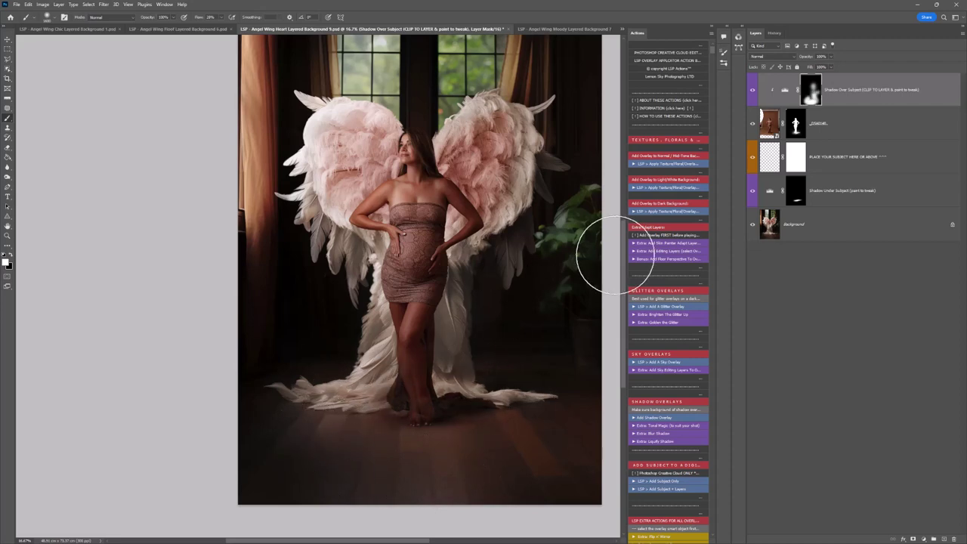
pyautogui.press('x')
pyautogui.moveTo(384, 375)
pyautogui.mouseDown()
pyautogui.moveTo(359, 360)
pyautogui.moveTo(395, 354)
pyautogui.mouseUp()
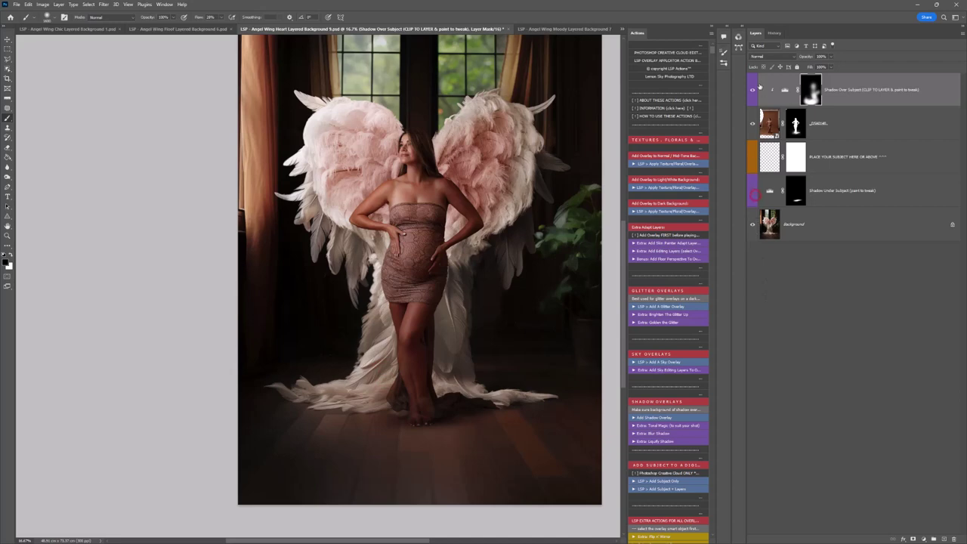
# Step: Compare the background with and without the subject and shadow layers, then view the whole composite
pyautogui.click(753, 89)
pyautogui.click(752, 121)
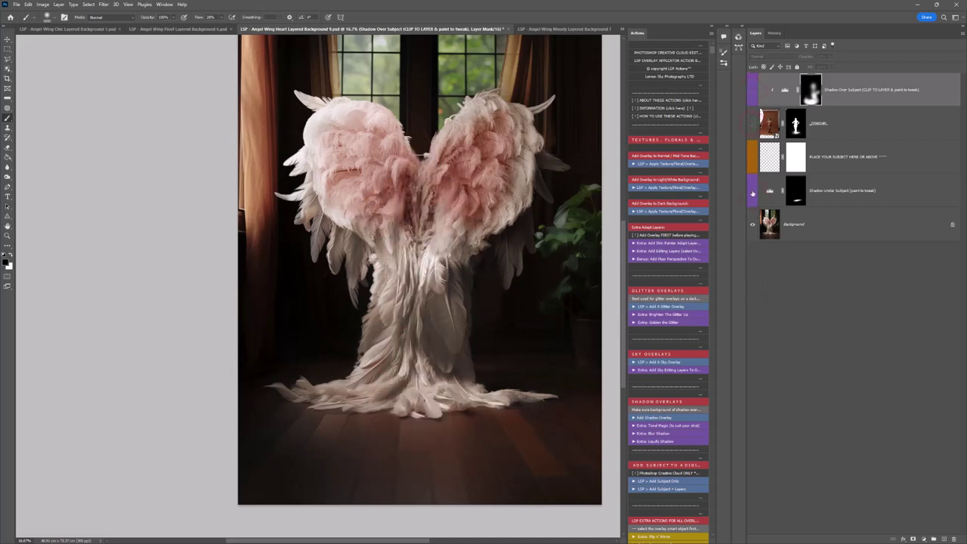
pyautogui.moveTo(753, 90); pyautogui.dragTo(754, 191)
pyautogui.scroll(3, 503, 360)
pyautogui.press('z')
pyautogui.keyDown('alt'); pyautogui.click(503, 360); pyautogui.keyUp('alt')
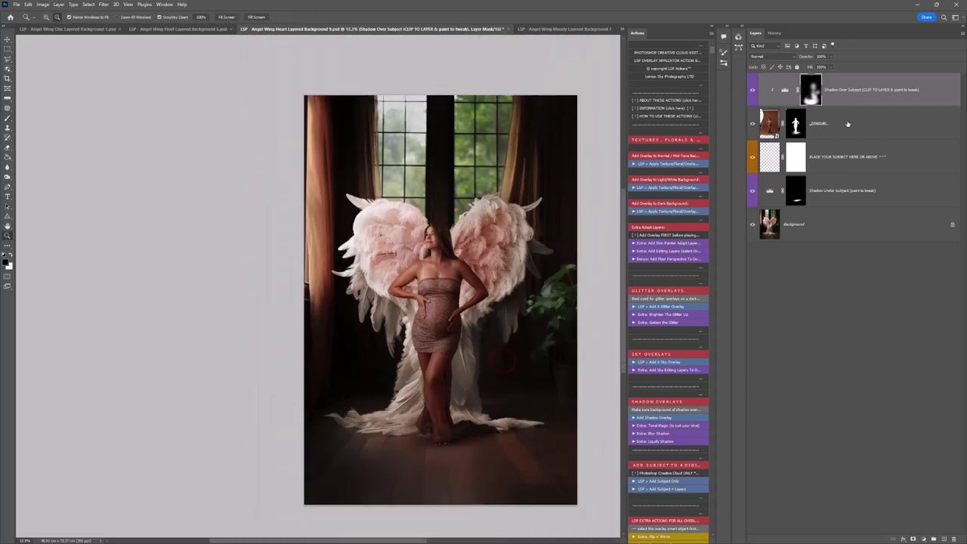
# Step: Add a Levels adjustment clipped to the woman's photo layer and brighten its midtones to about 1.2
pyautogui.click(848, 124)
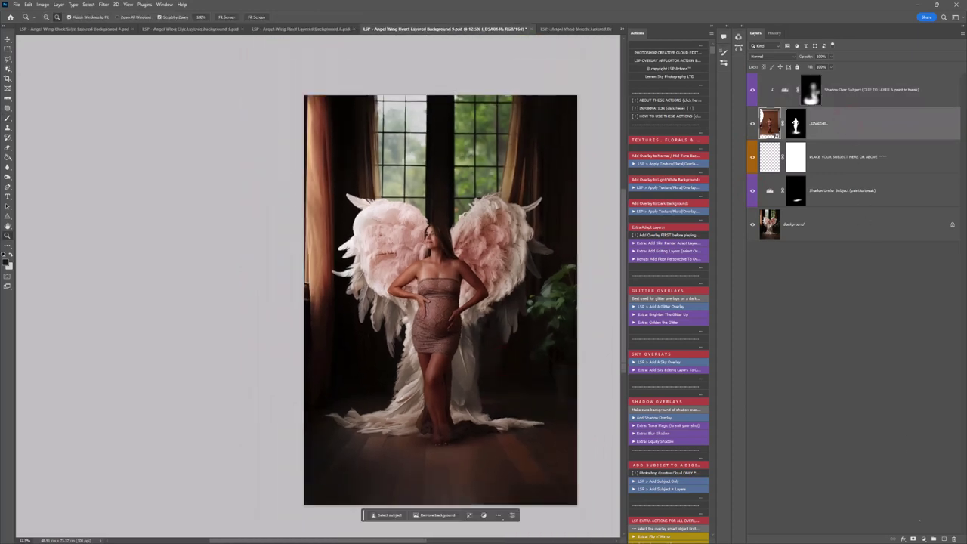
pyautogui.click(924, 539)
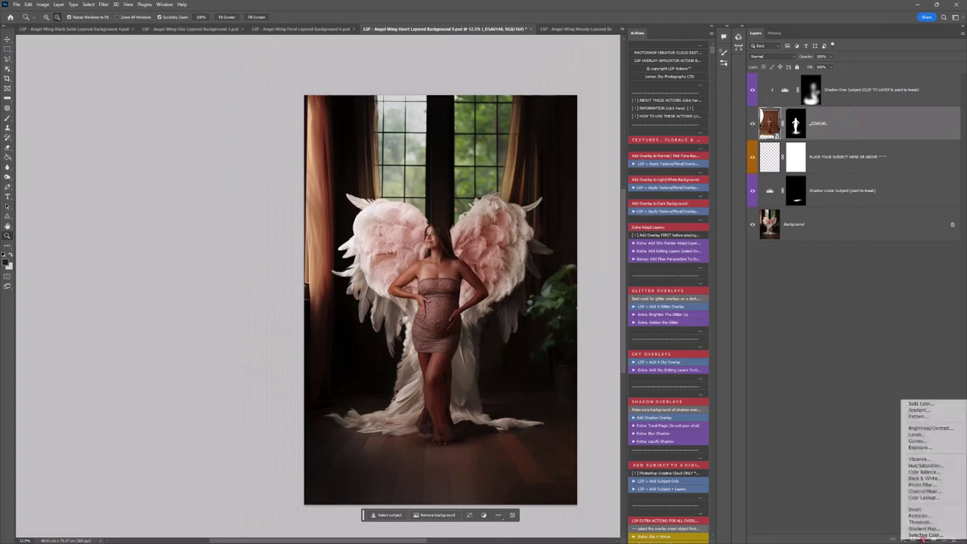
pyautogui.click(923, 436)
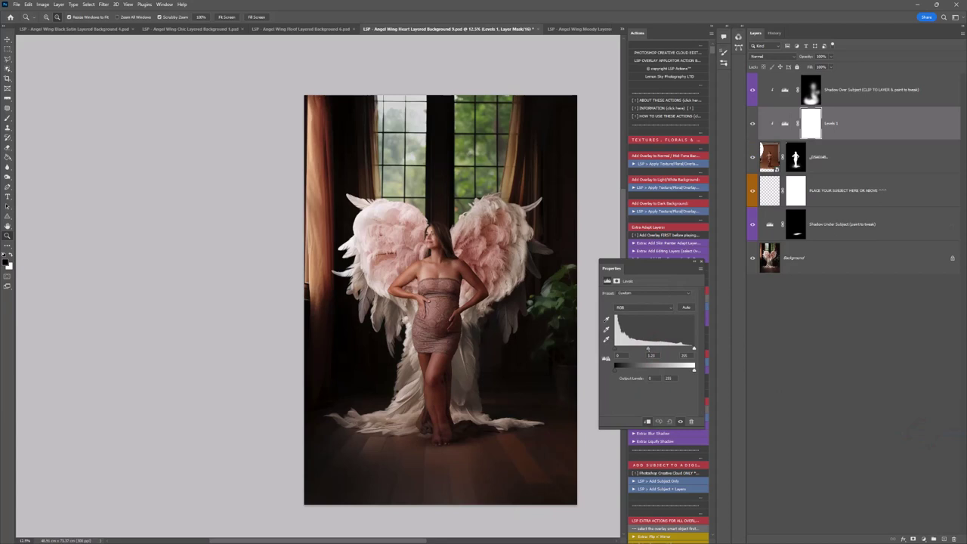
pyautogui.moveTo(648, 350); pyautogui.dragTo(651, 349)
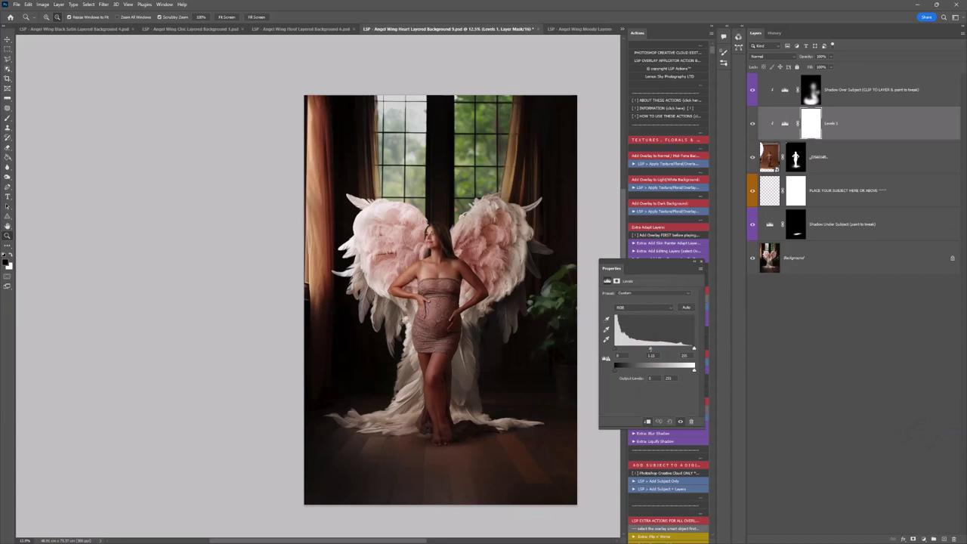
pyautogui.rightClick(845, 129)
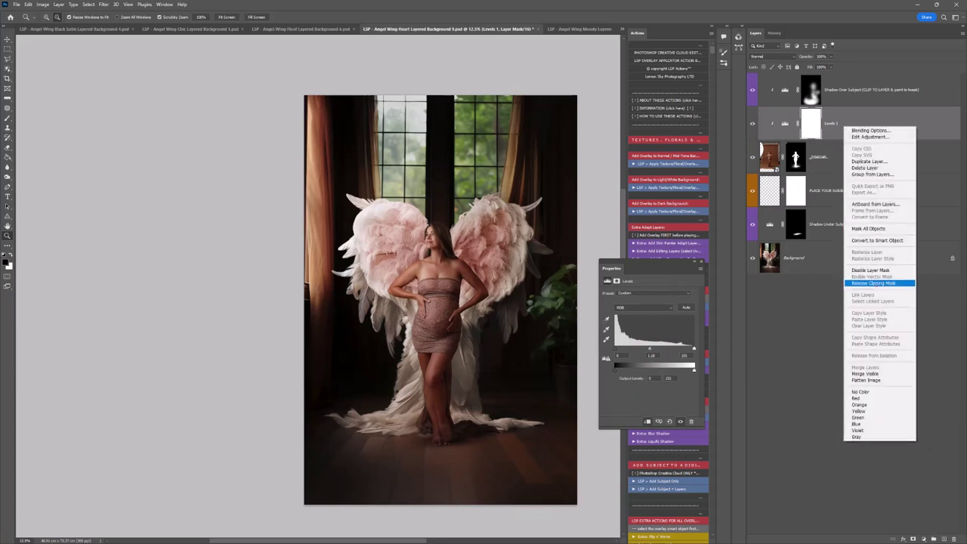
pyautogui.click(831, 122)
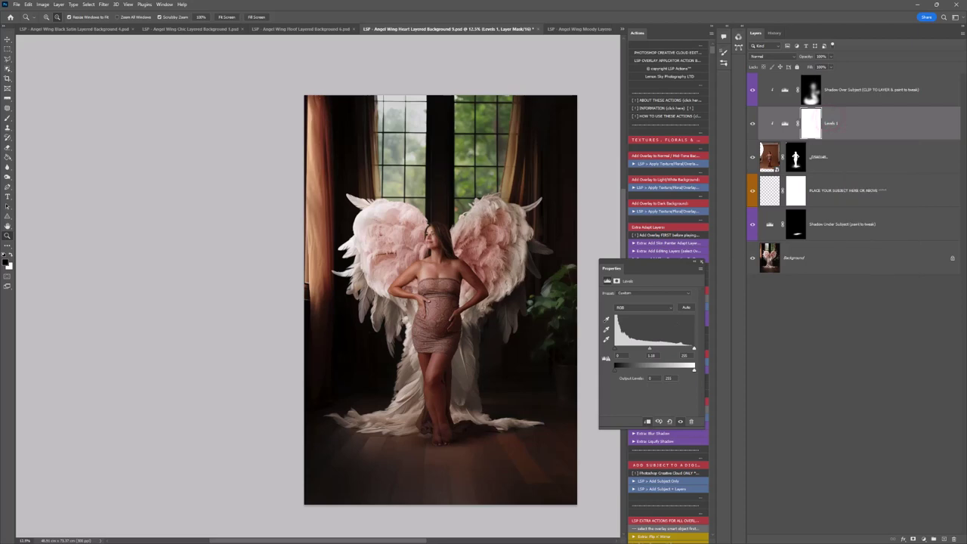
pyautogui.click(702, 262)
pyautogui.moveTo(752, 225); pyautogui.dragTo(753, 90)
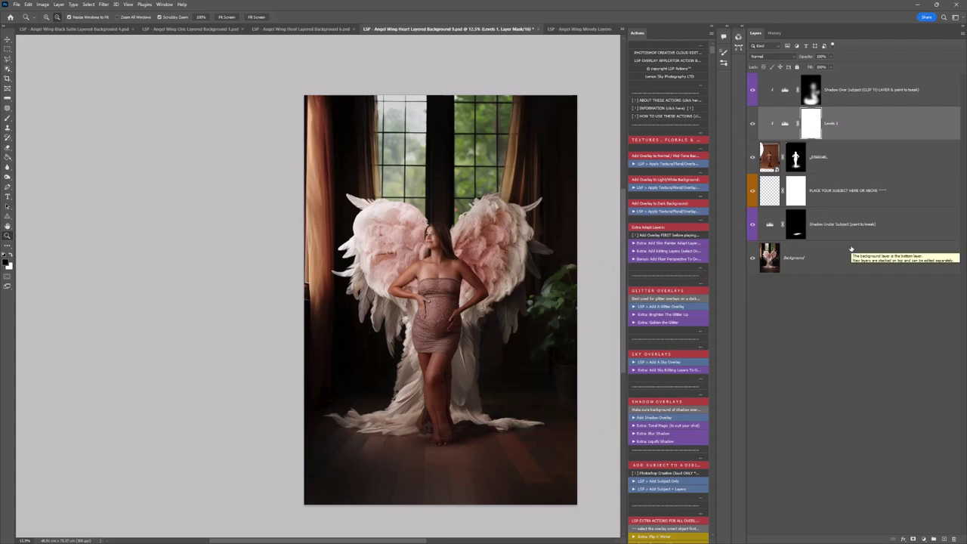
# Step: Paint white on the Shadow Under Subject mask behind the woman's body with an enlarged soft brush to darken the wings around her, and compare the effect
pyautogui.click(802, 229)
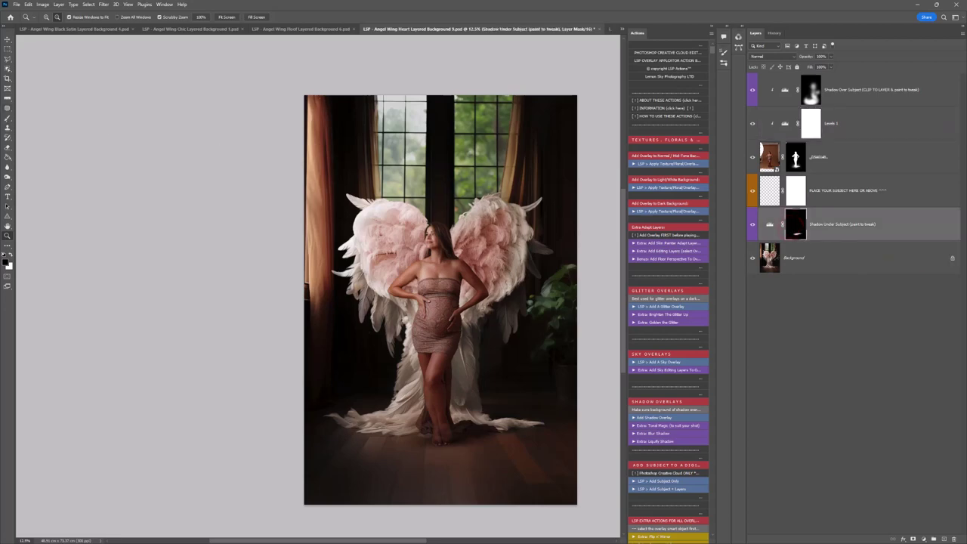
pyautogui.click(7, 118)
pyautogui.press('x')
pyautogui.press(']')
pyautogui.press(']')
pyautogui.moveTo(469, 291)
pyautogui.mouseDown()
pyautogui.moveTo(458, 267)
pyautogui.moveTo(462, 376)
pyautogui.moveTo(455, 334)
pyautogui.moveTo(462, 256)
pyautogui.moveTo(440, 284)
pyautogui.moveTo(413, 291)
pyautogui.moveTo(434, 356)
pyautogui.mouseUp()
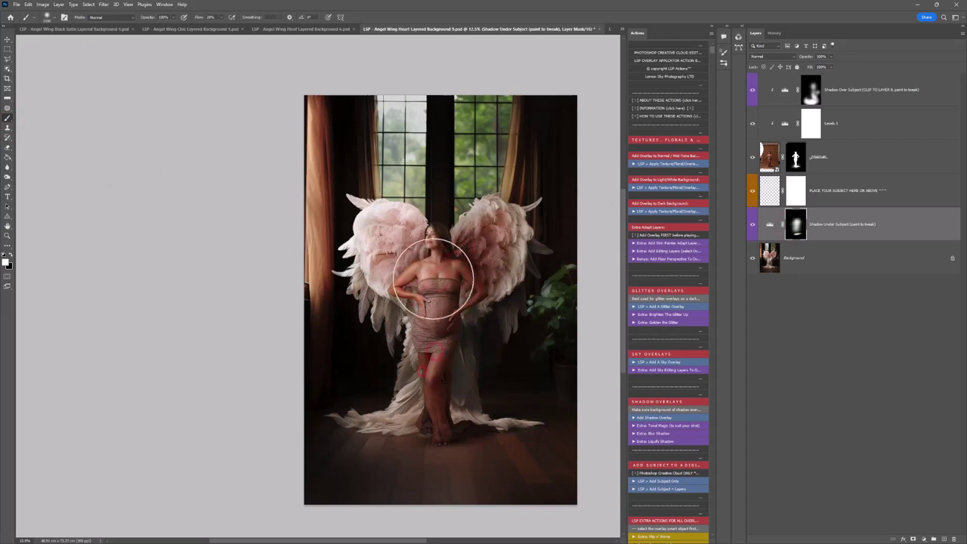
pyautogui.click(753, 224)
pyautogui.click(753, 224)
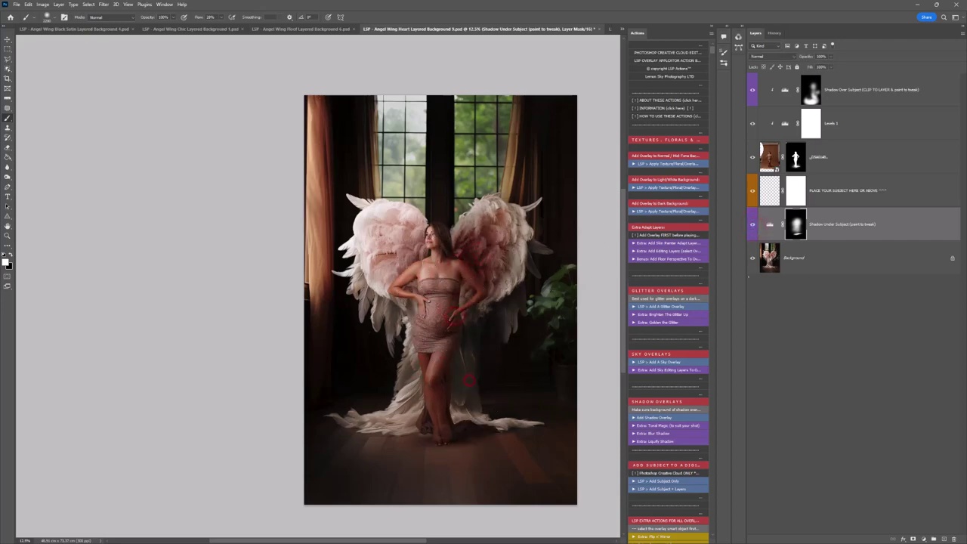